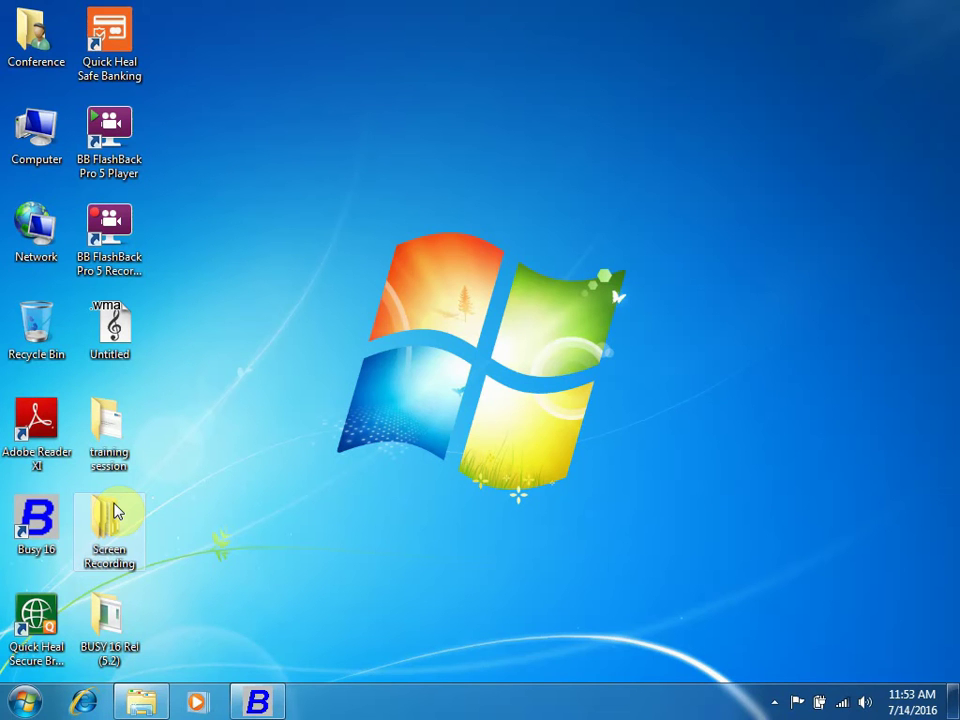
- Open the Programs and Features list in the Control Panel
click(12, 705)
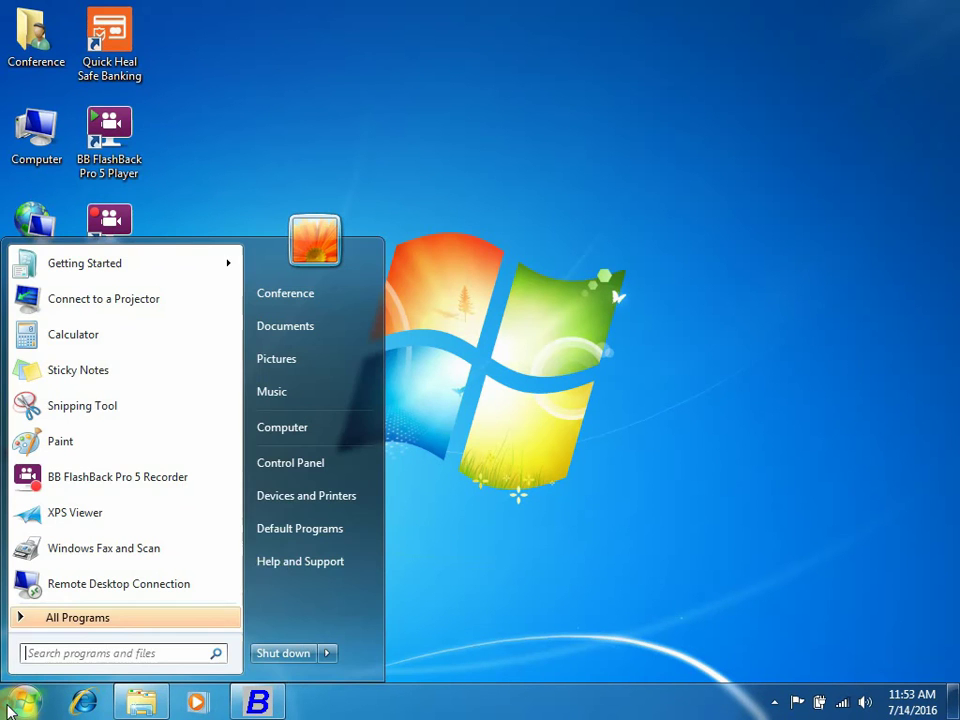
click(319, 469)
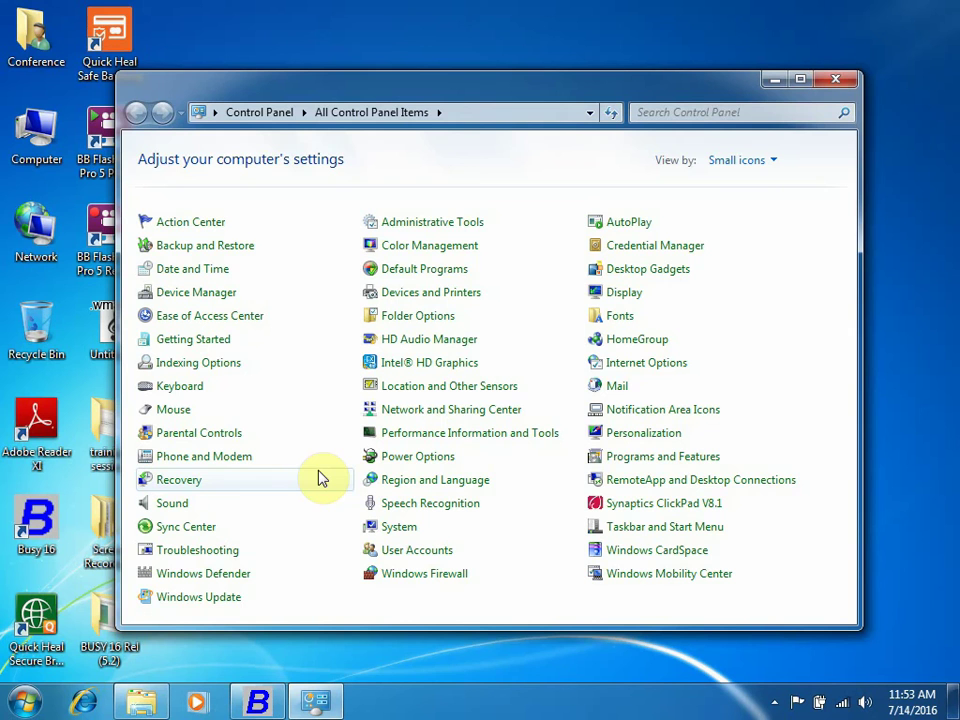
click(630, 458)
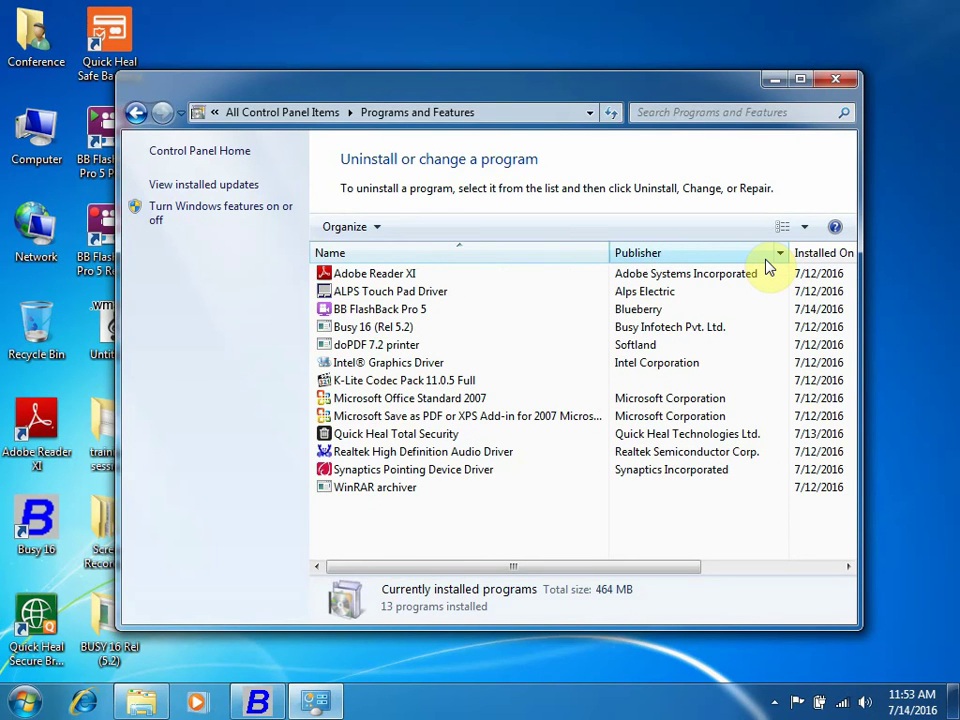
click(395, 330)
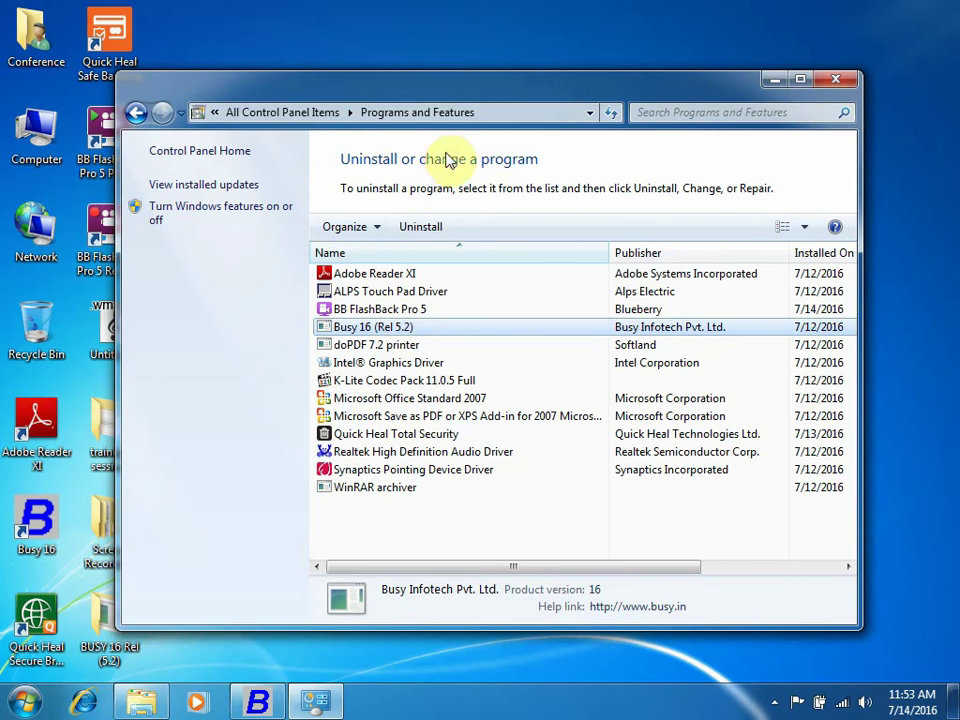
right_click(428, 330)
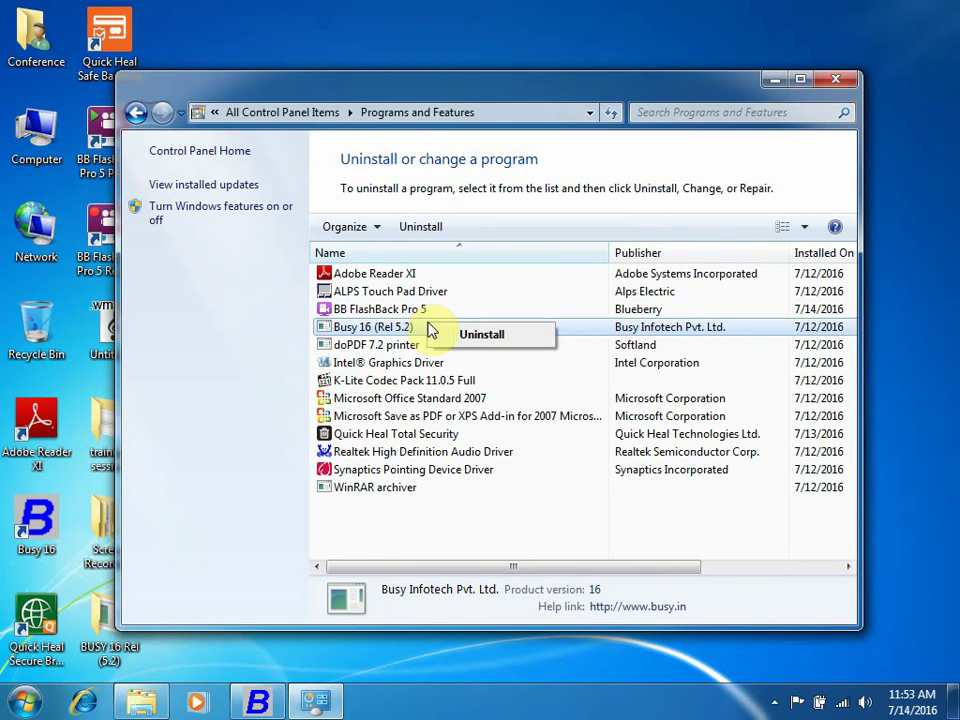
click(476, 336)
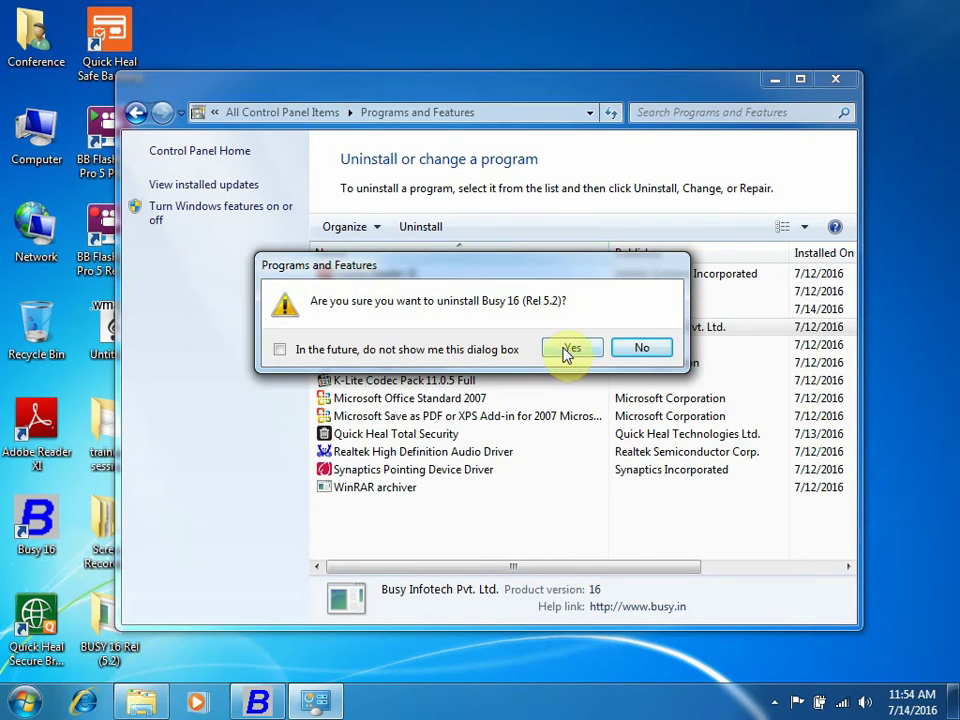
click(567, 351)
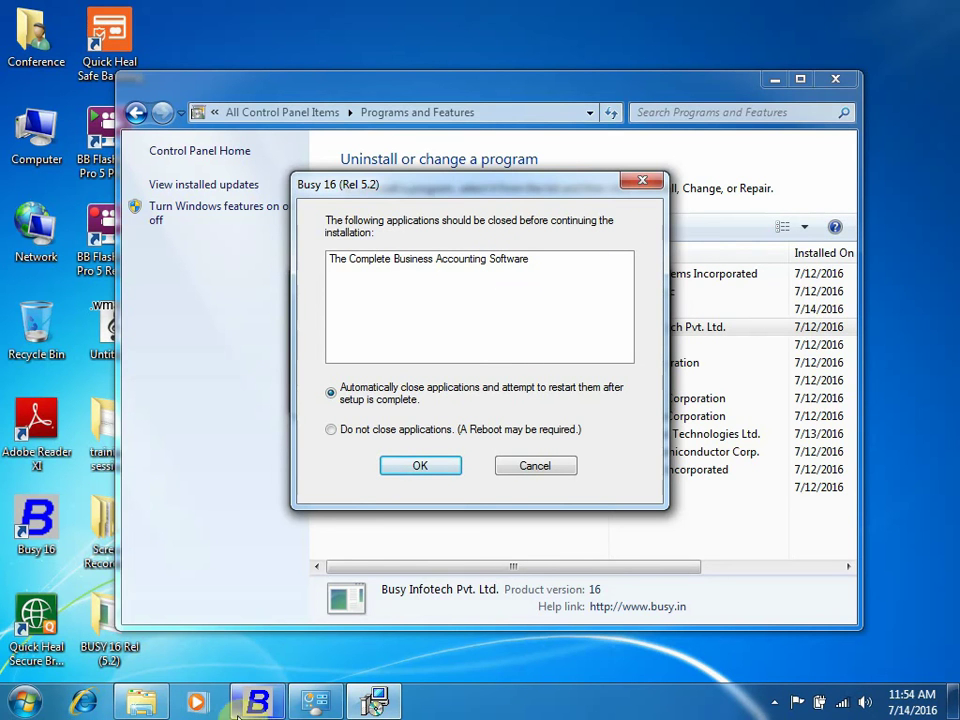
click(268, 617)
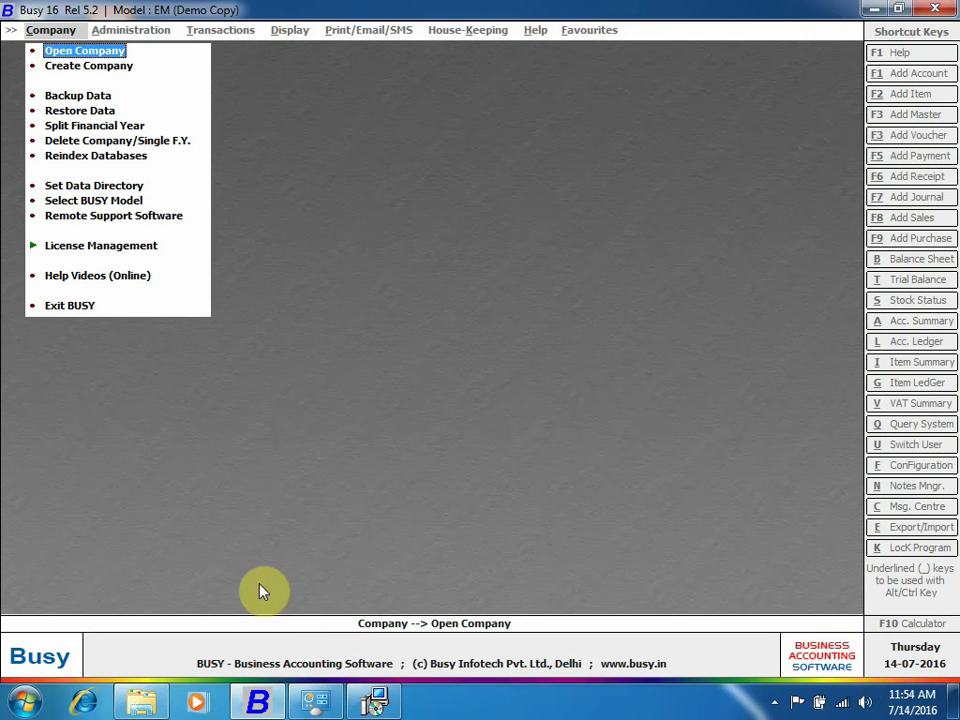
click(373, 695)
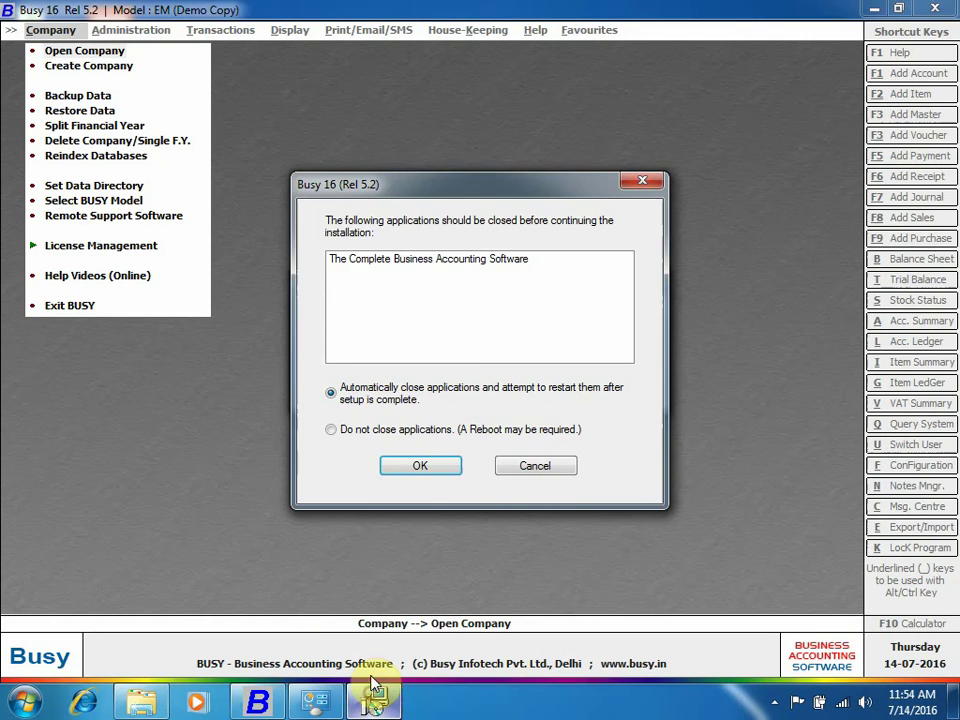
click(547, 468)
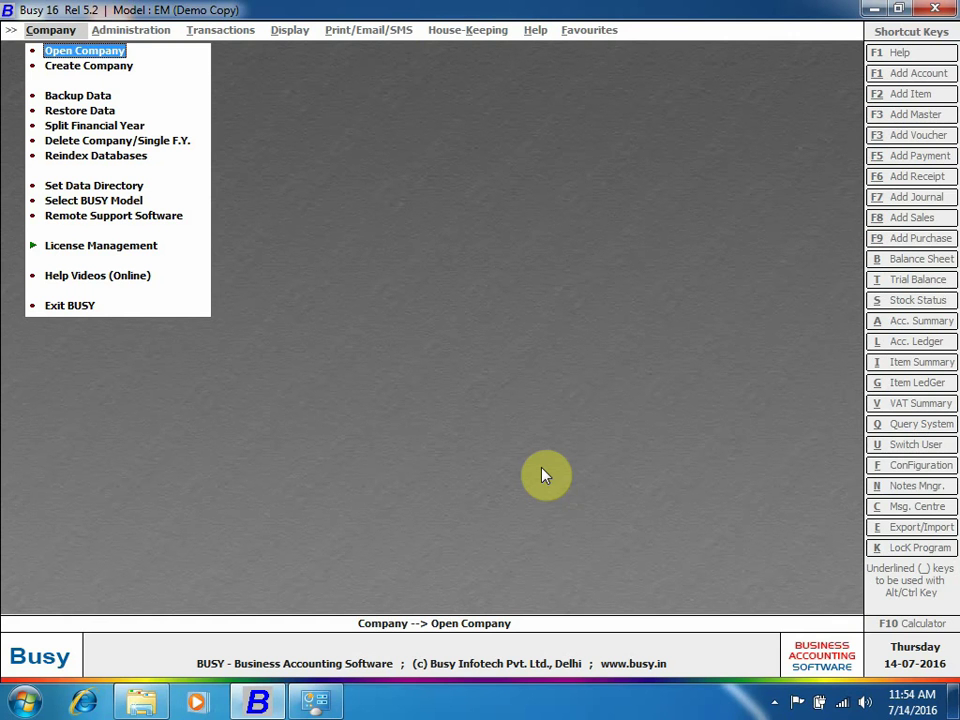
- Exit the running BUSY program, uninstall Busy 16 (Rel 5.2), and close the Control Panel window
click(68, 305)
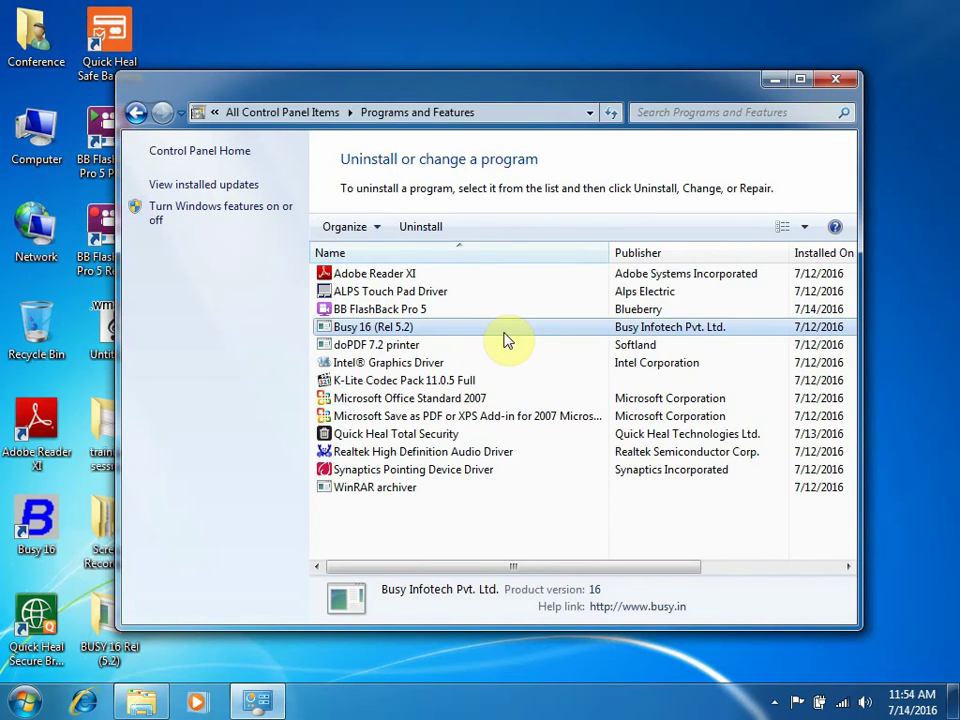
right_click(505, 334)
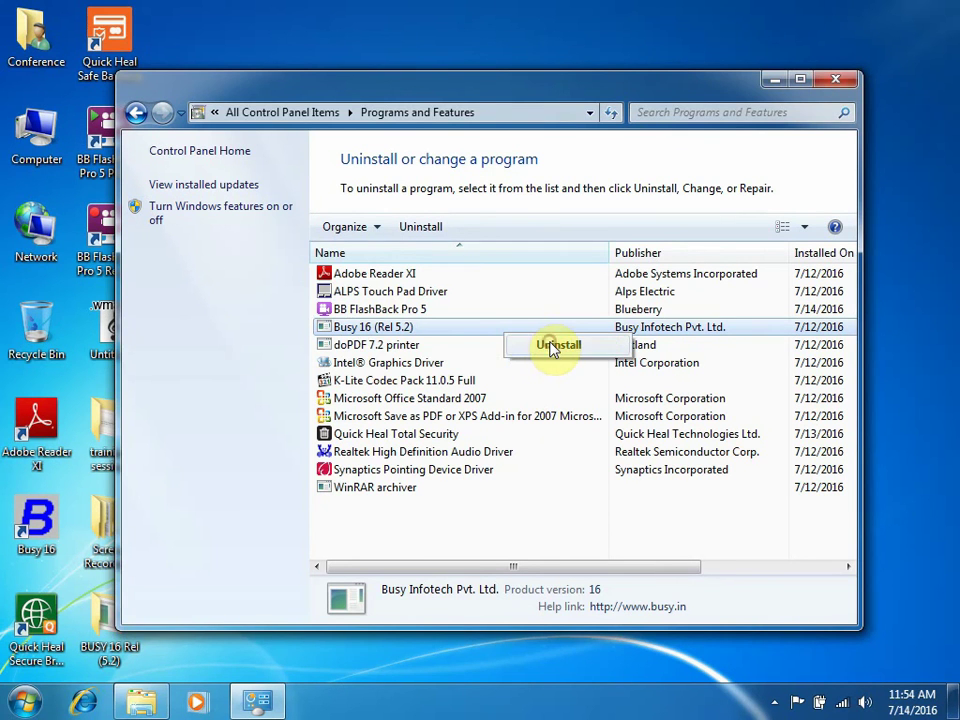
click(553, 347)
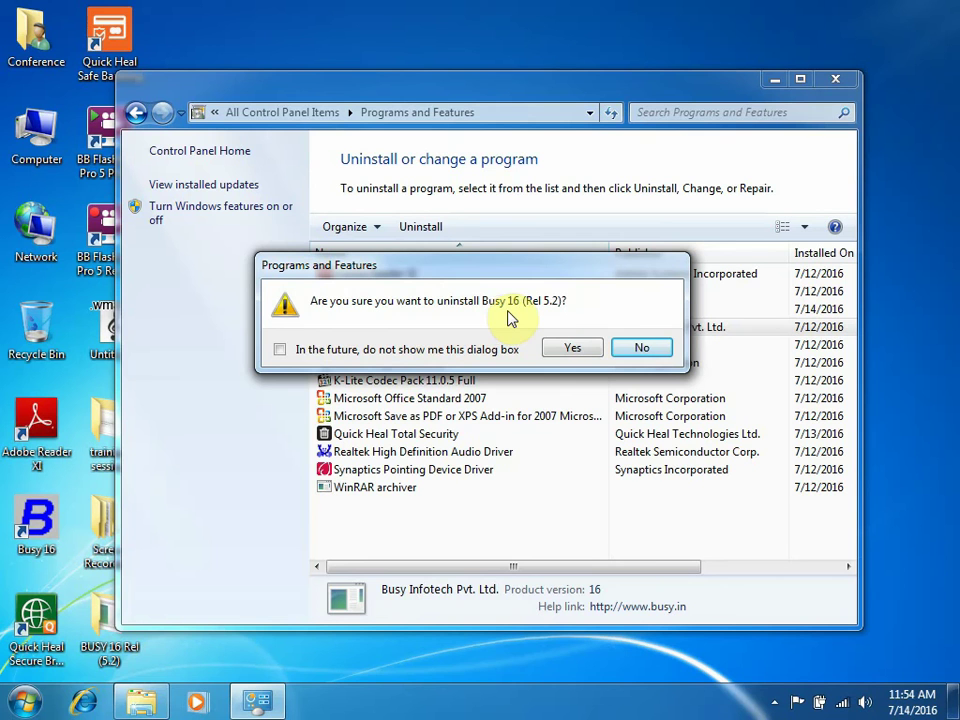
click(572, 347)
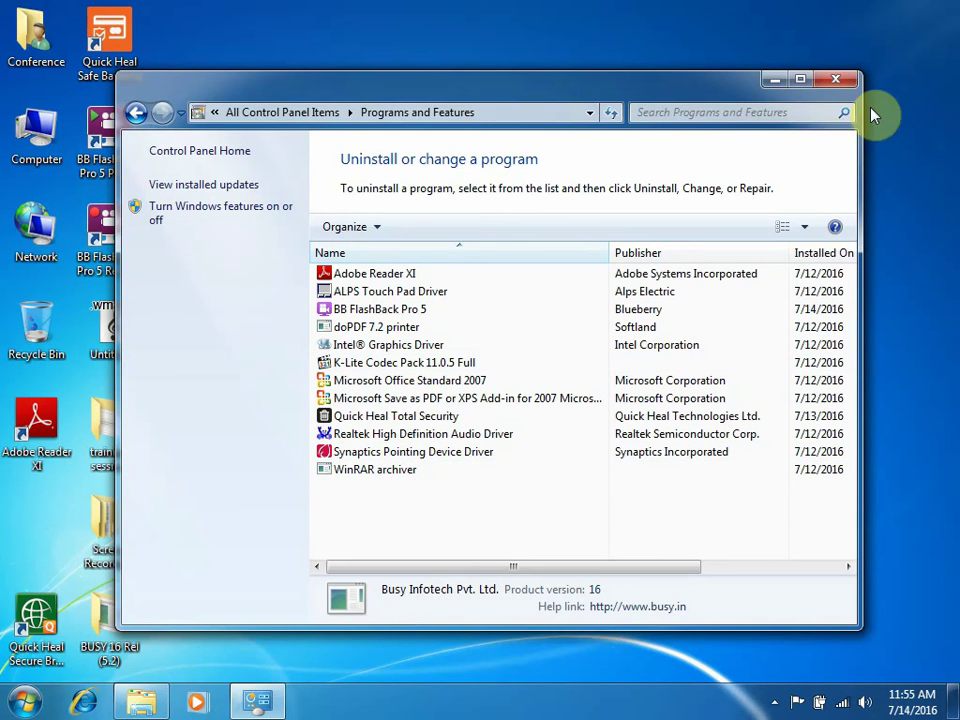
click(838, 80)
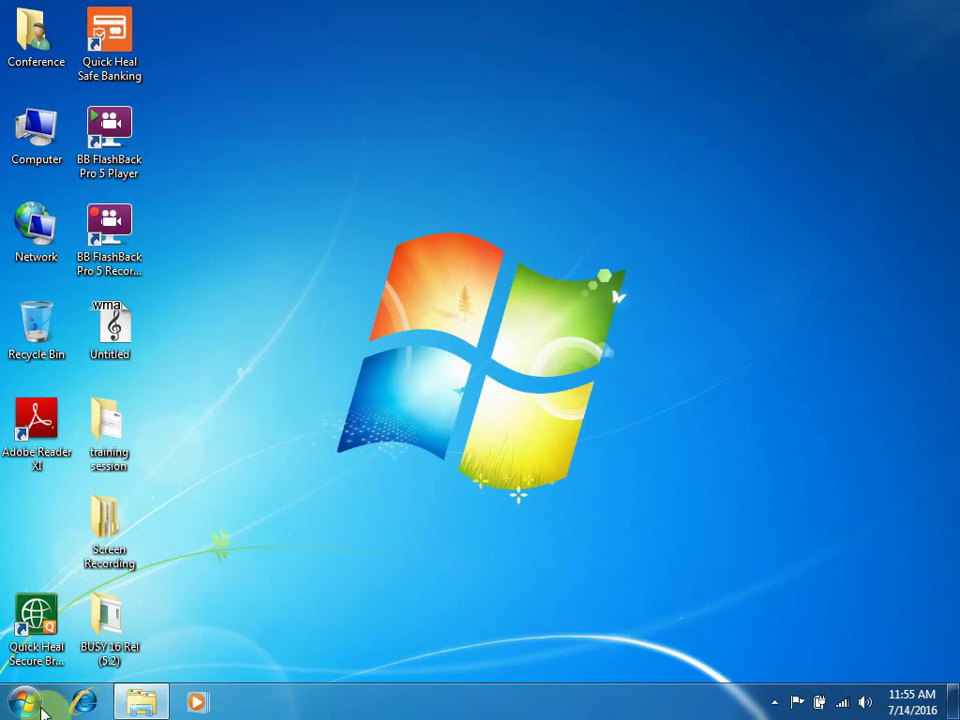
- Open the BUSY 16 Rel (5.2) desktop folder to view the installer it holds, and minimize its window
double_click(30, 598)
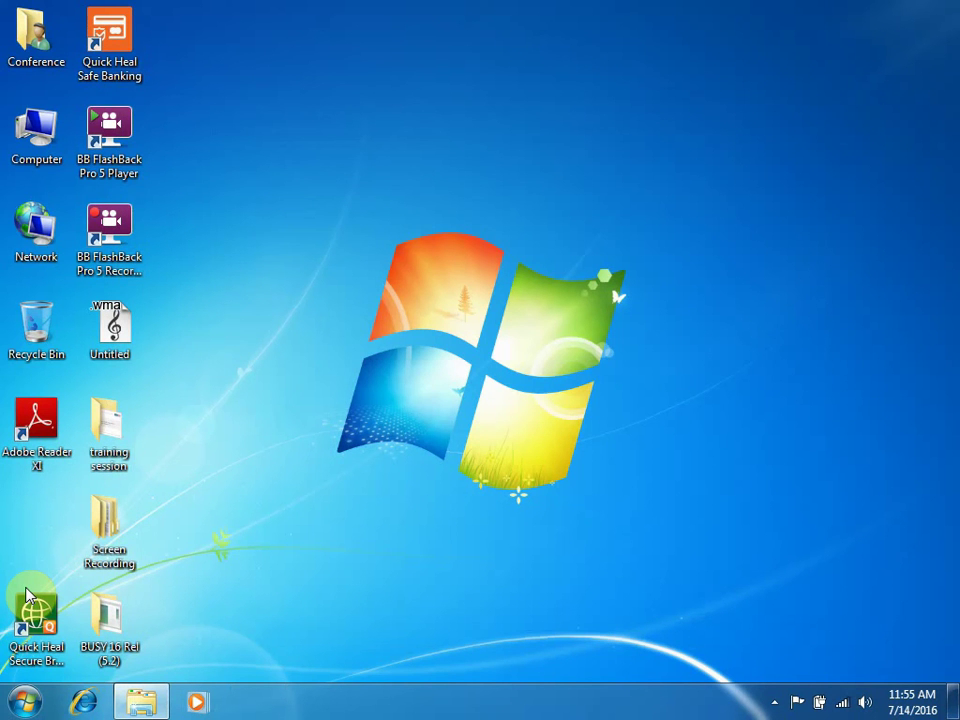
click(108, 630)
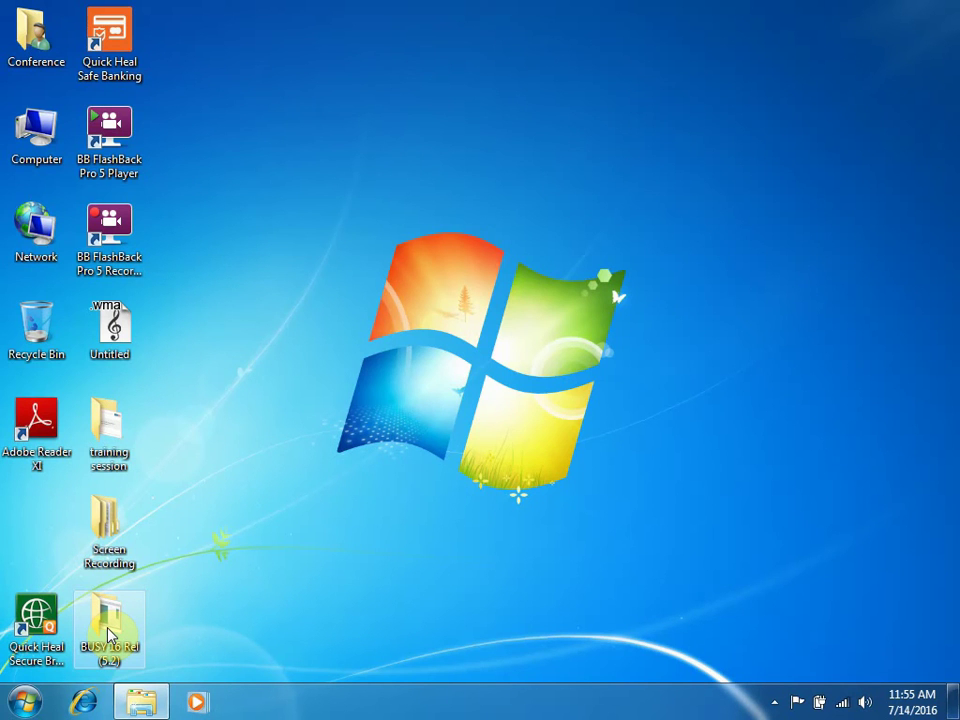
double_click(108, 630)
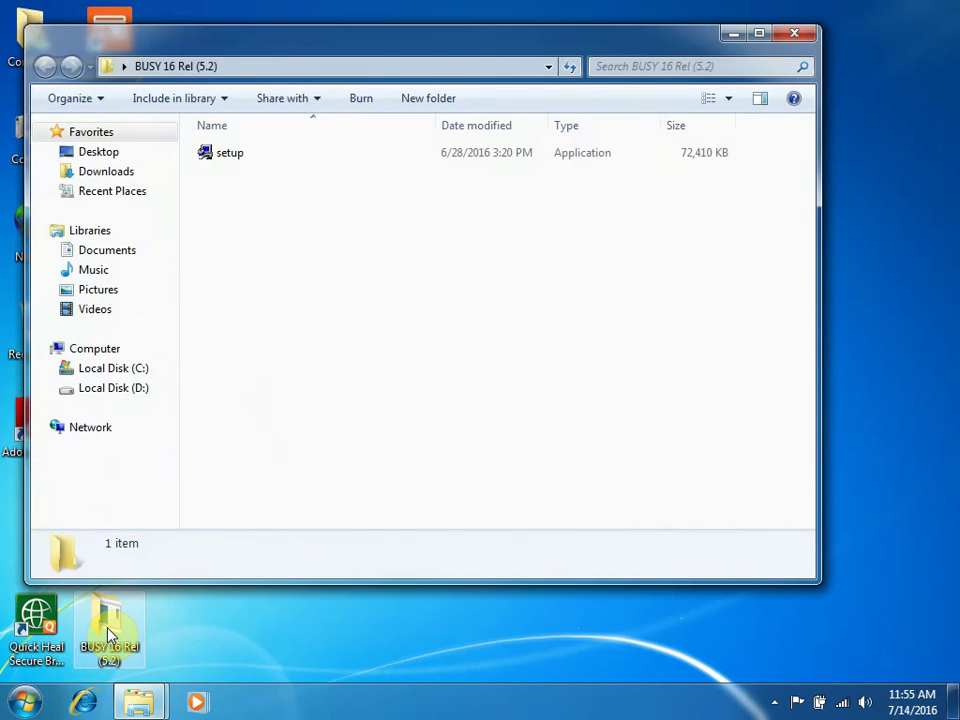
click(885, 122)
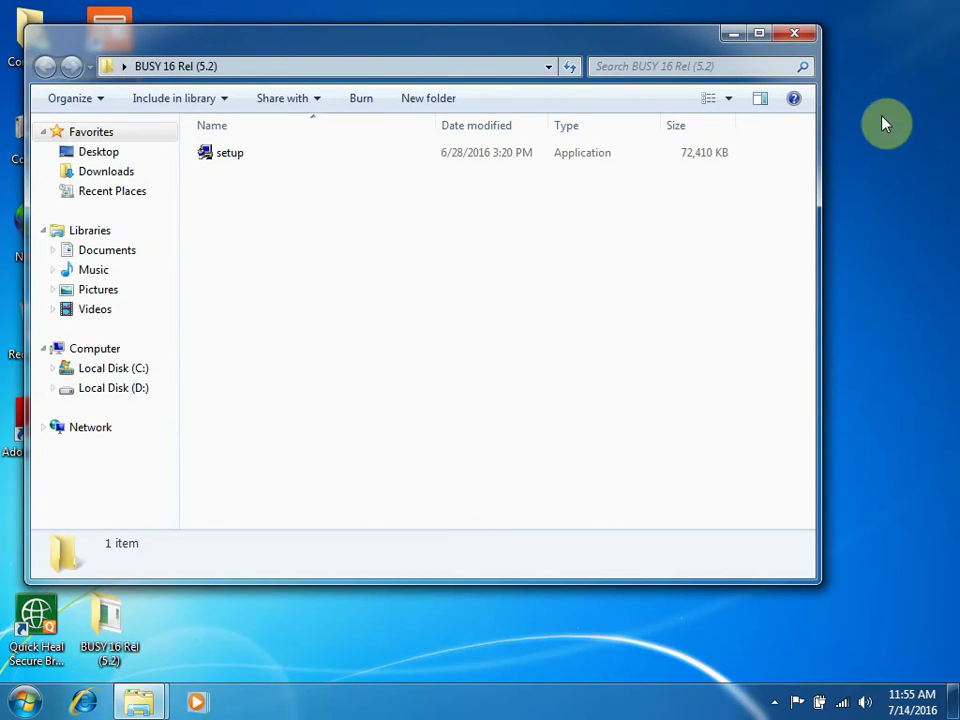
click(731, 33)
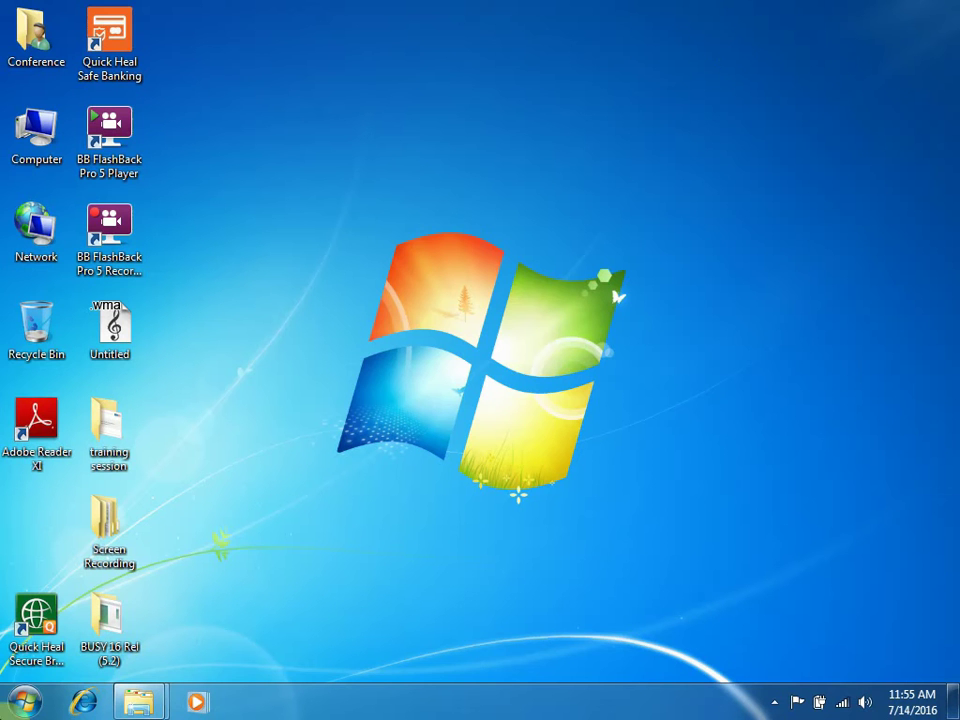
click(24, 702)
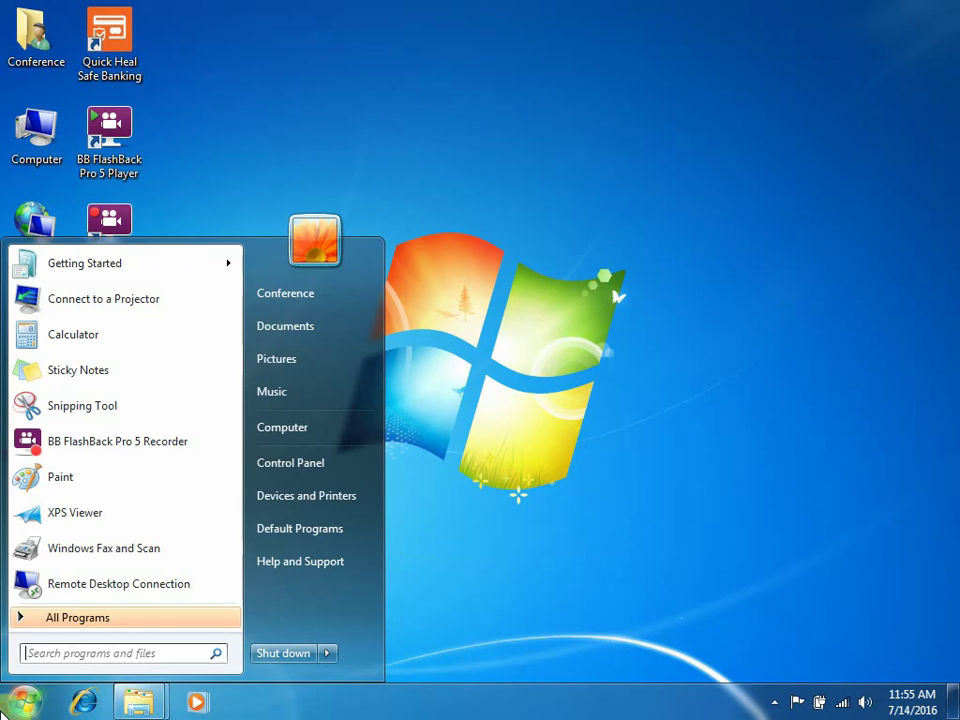
click(737, 487)
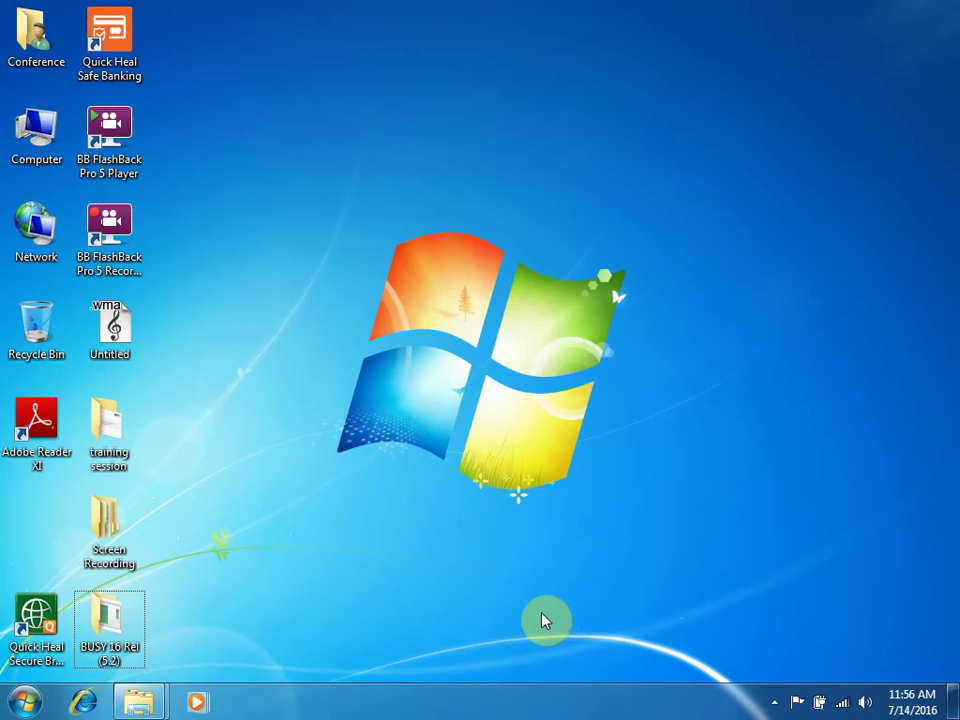
click(776, 703)
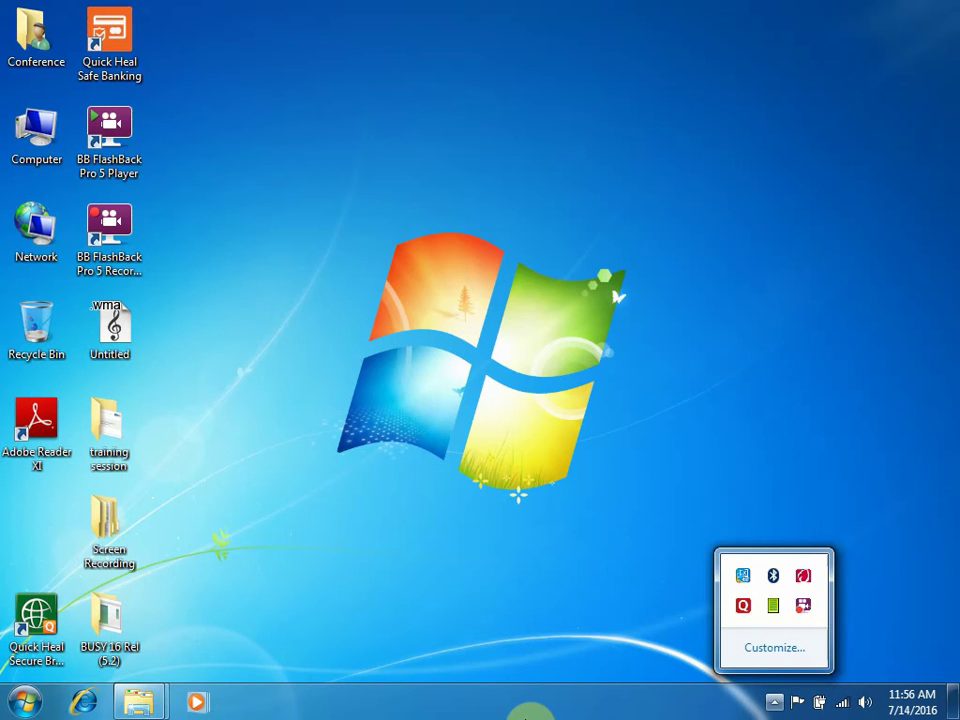
click(524, 714)
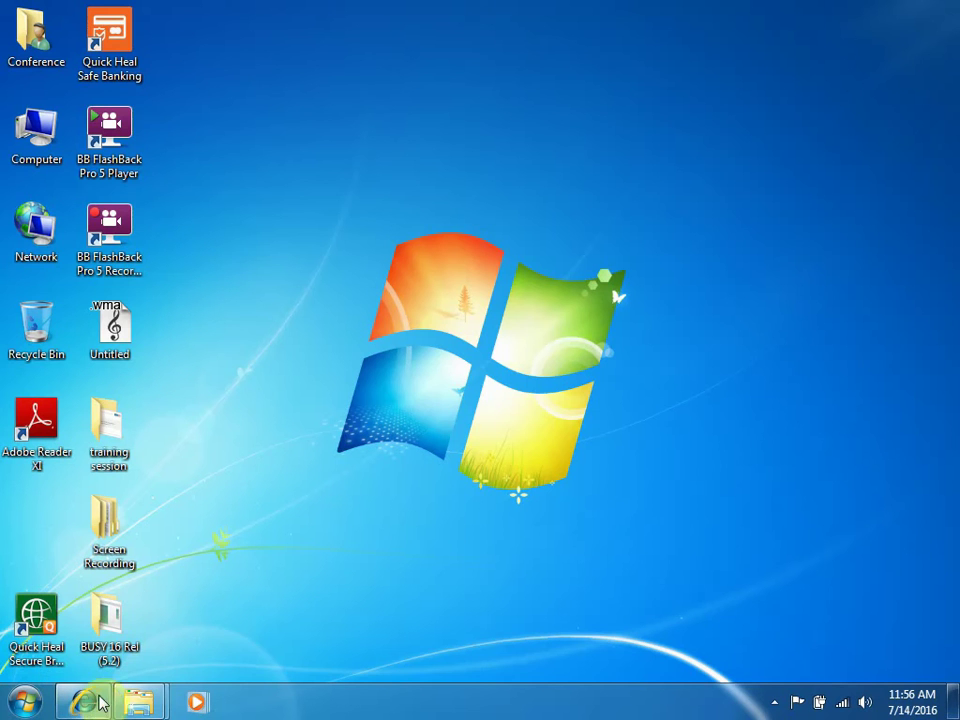
- Switch to Internet Explorer, go to google.com, and close the extra browser window behind it
click(157, 697)
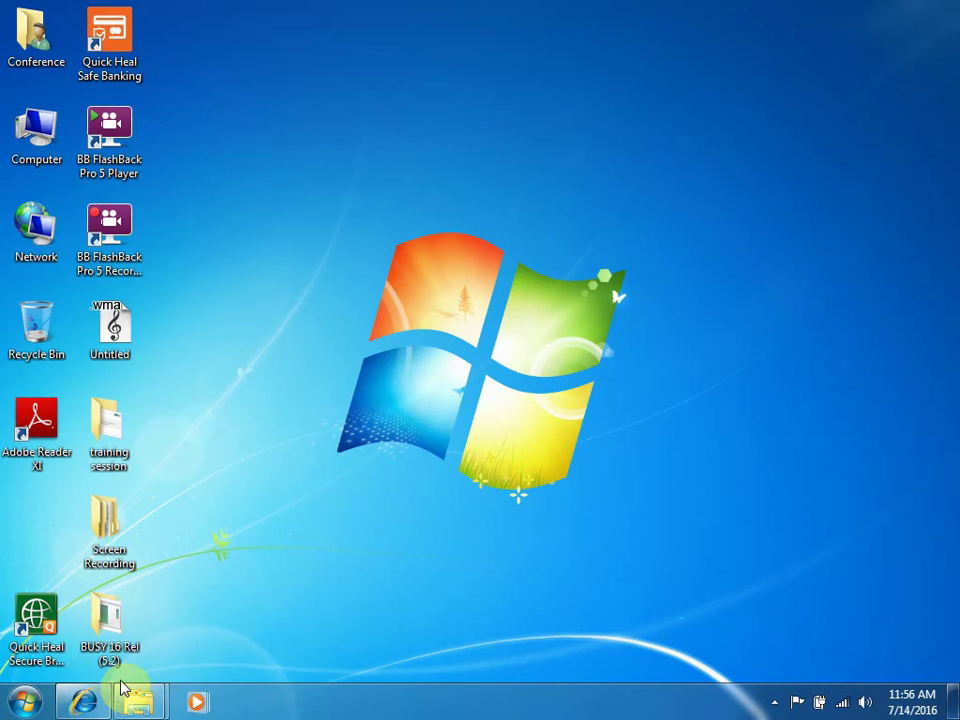
click(118, 700)
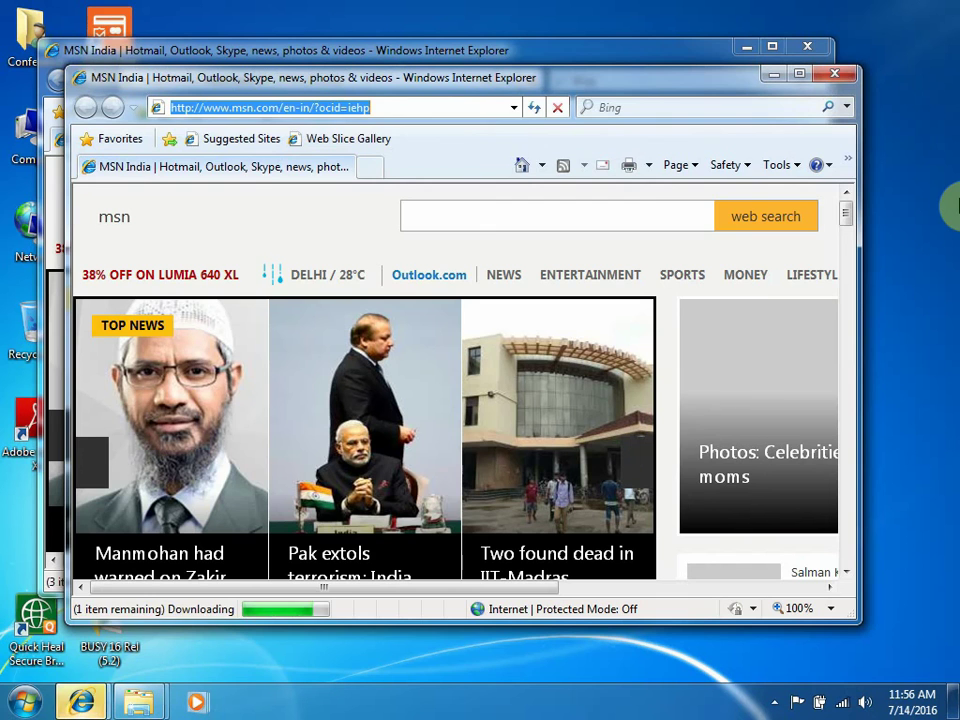
text(goog)
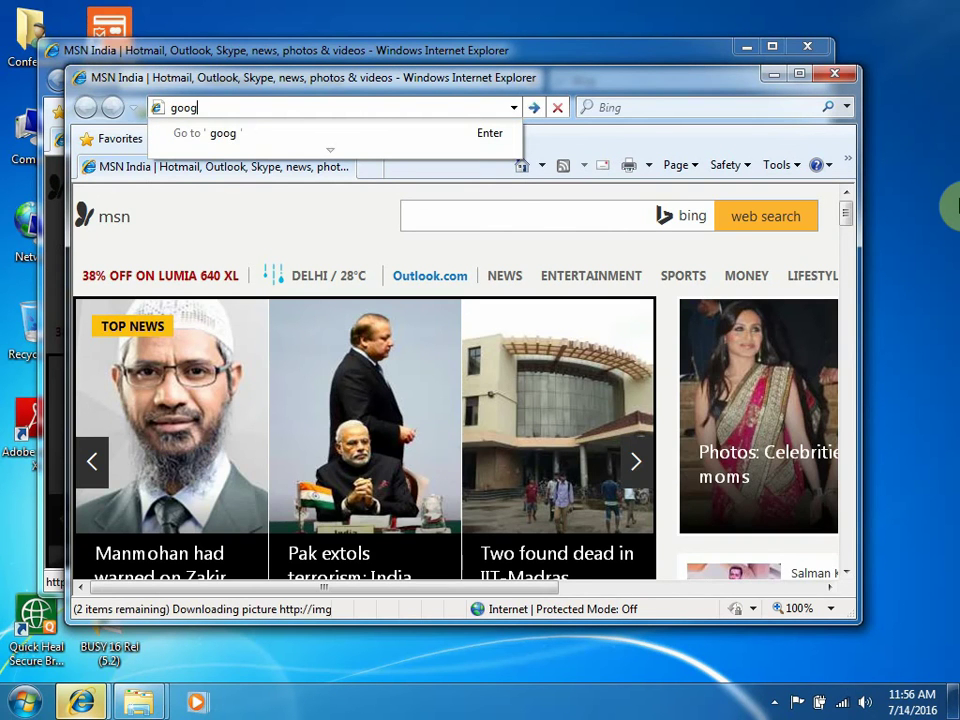
text(le.)
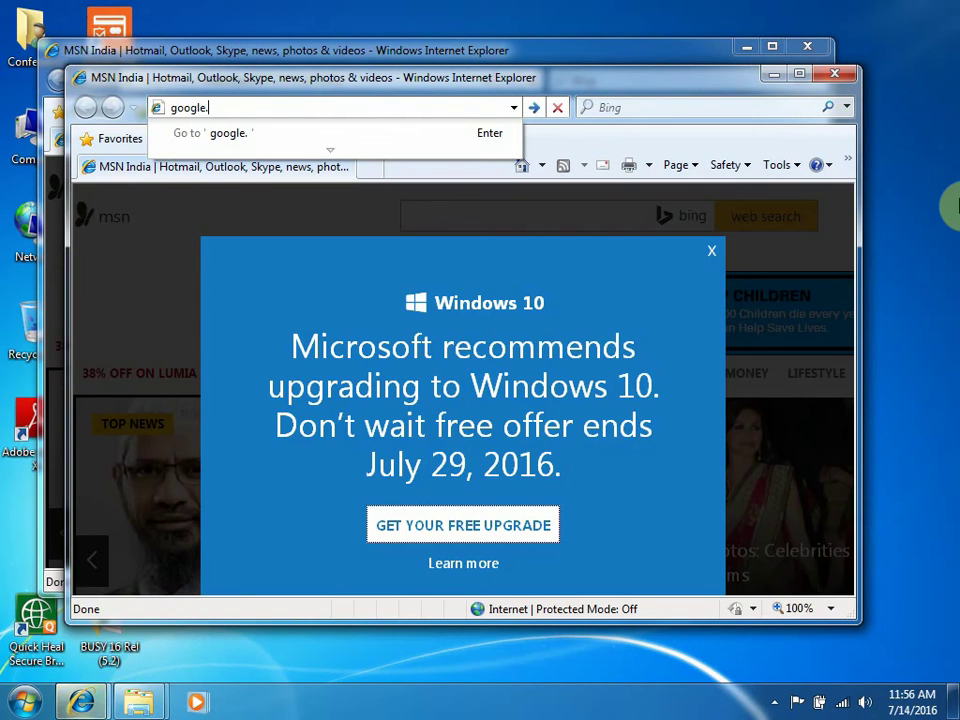
text(com)
key(Return)
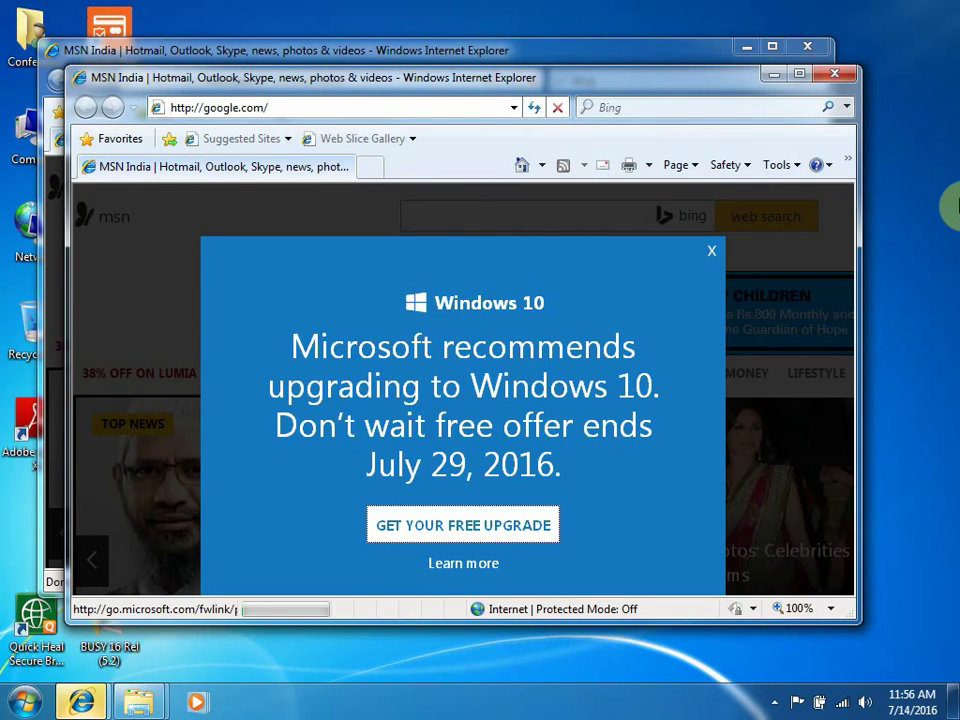
click(808, 47)
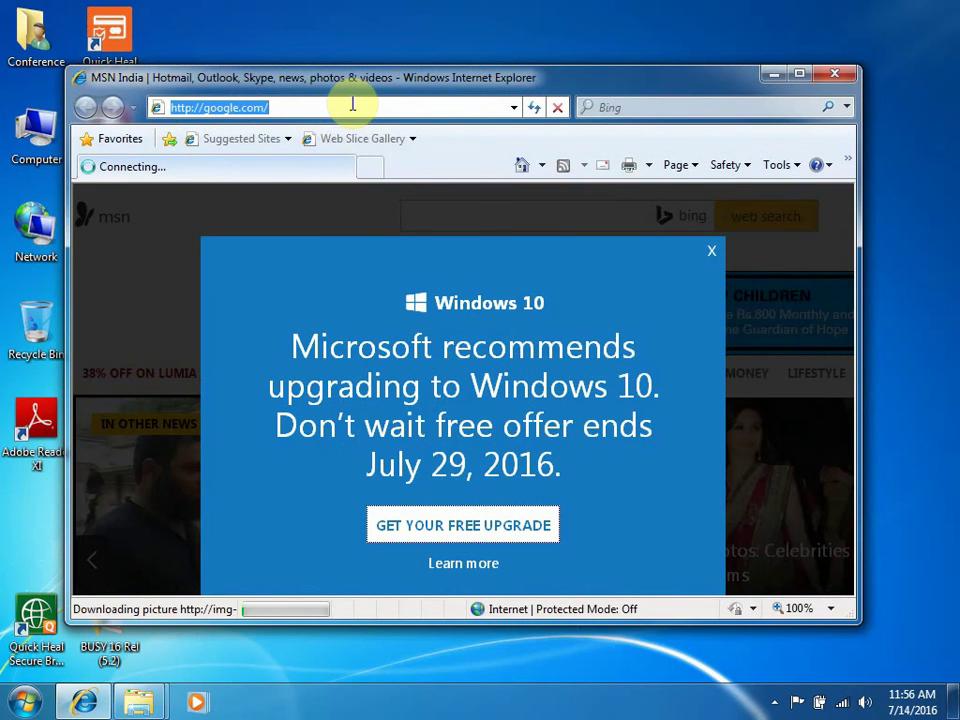
key(BackSpace)
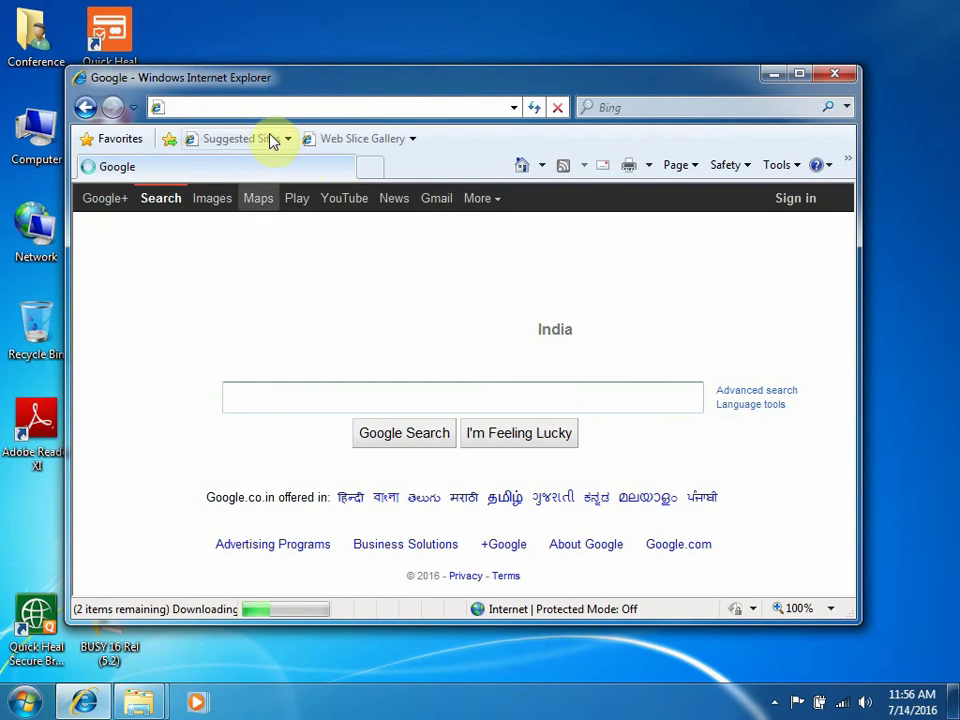
click(800, 75)
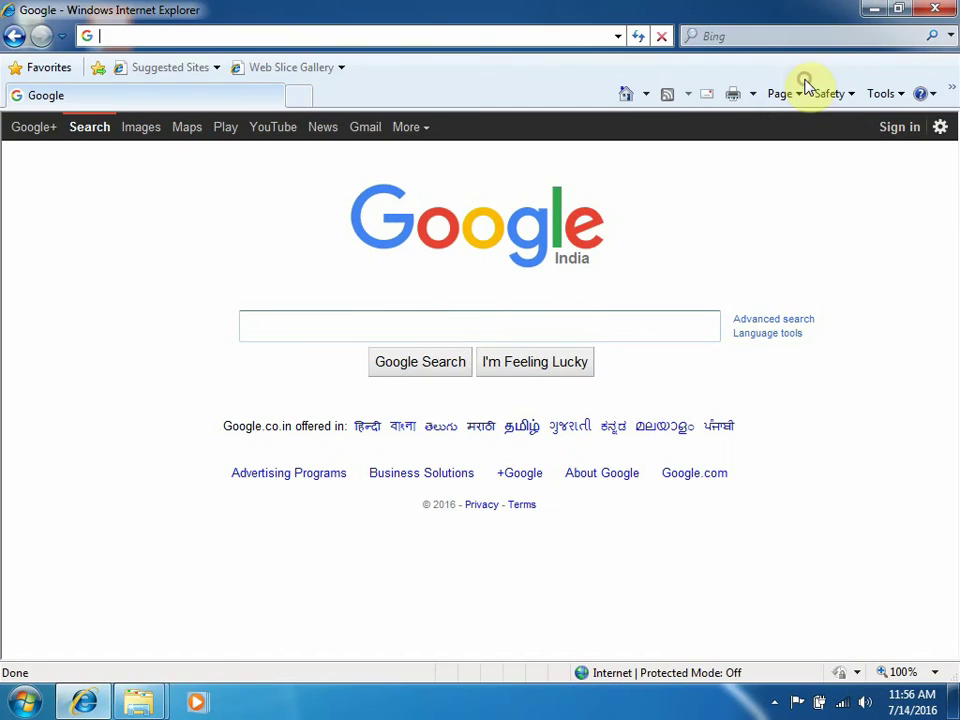
click(165, 35)
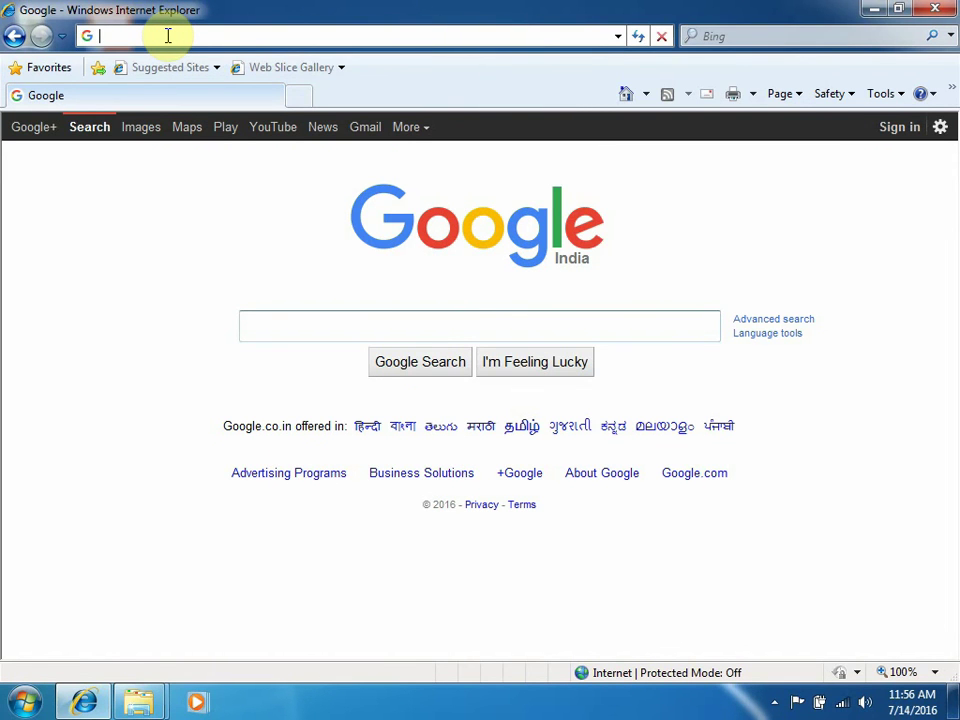
text(www.busywin.)
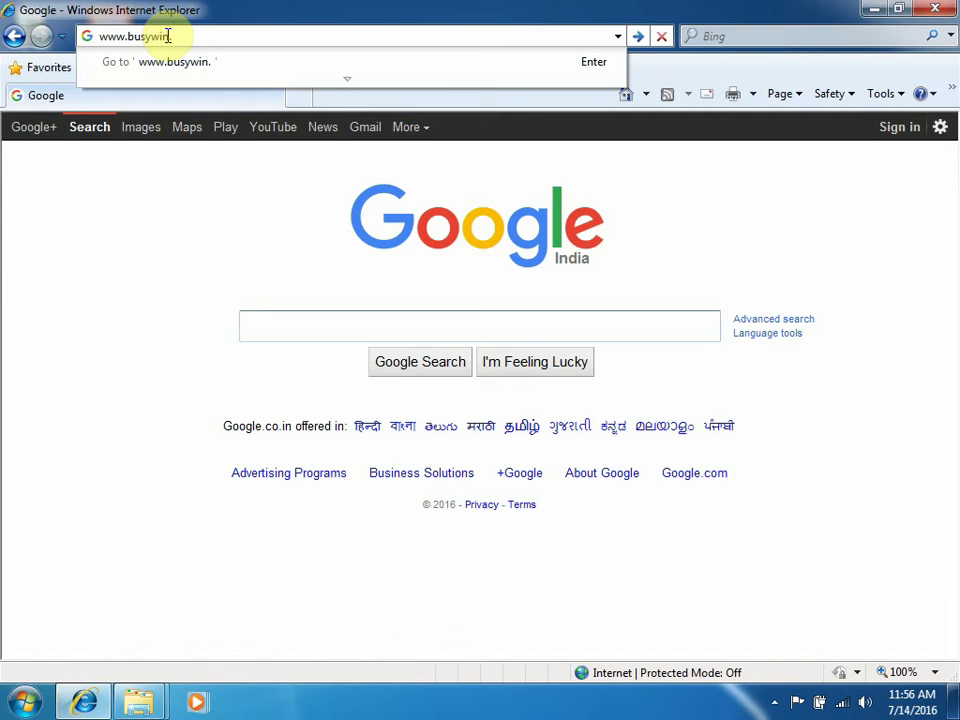
text(com/busyda)
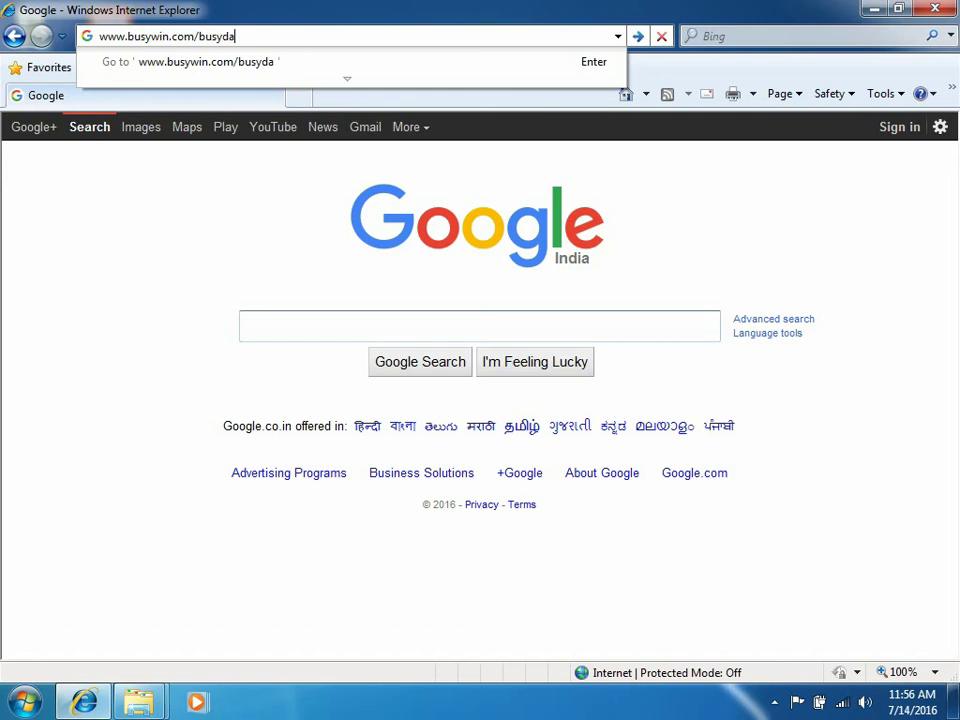
text(ta)
key(Return)
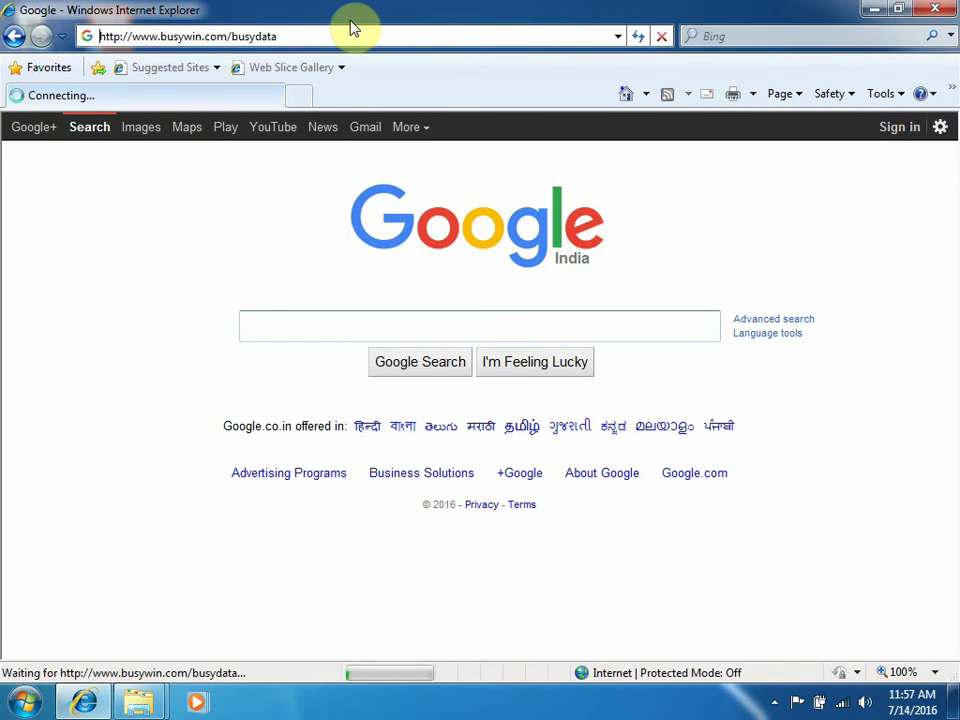
click(132, 36)
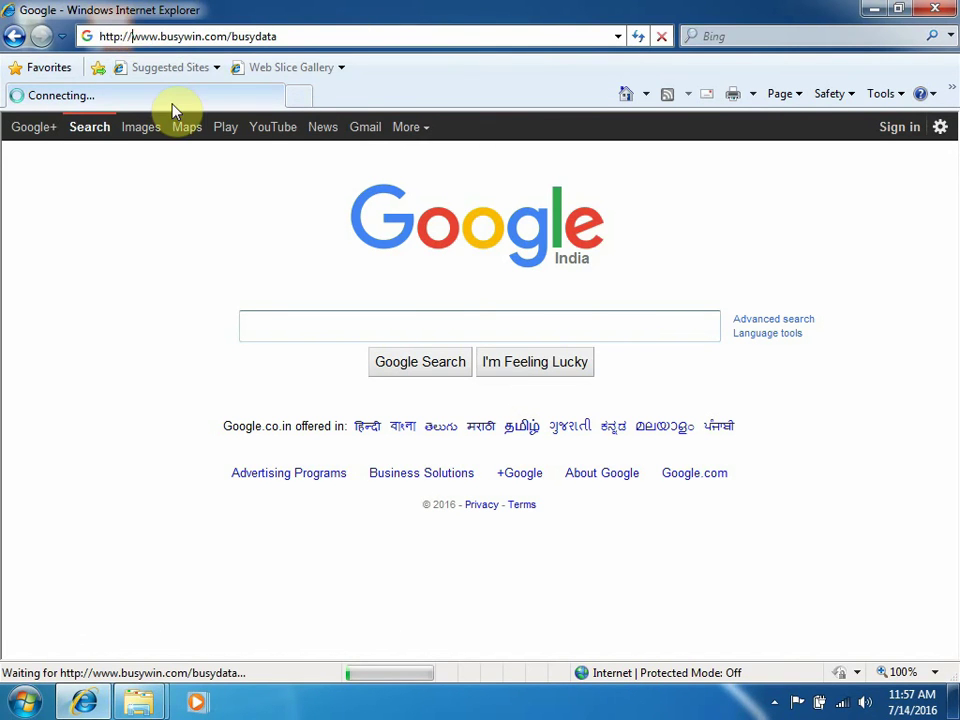
key(BackSpace)
key(BackSpace)
key(BackSpace)
key(BackSpace)
key(BackSpace)
key(BackSpace)
key(BackSpace)
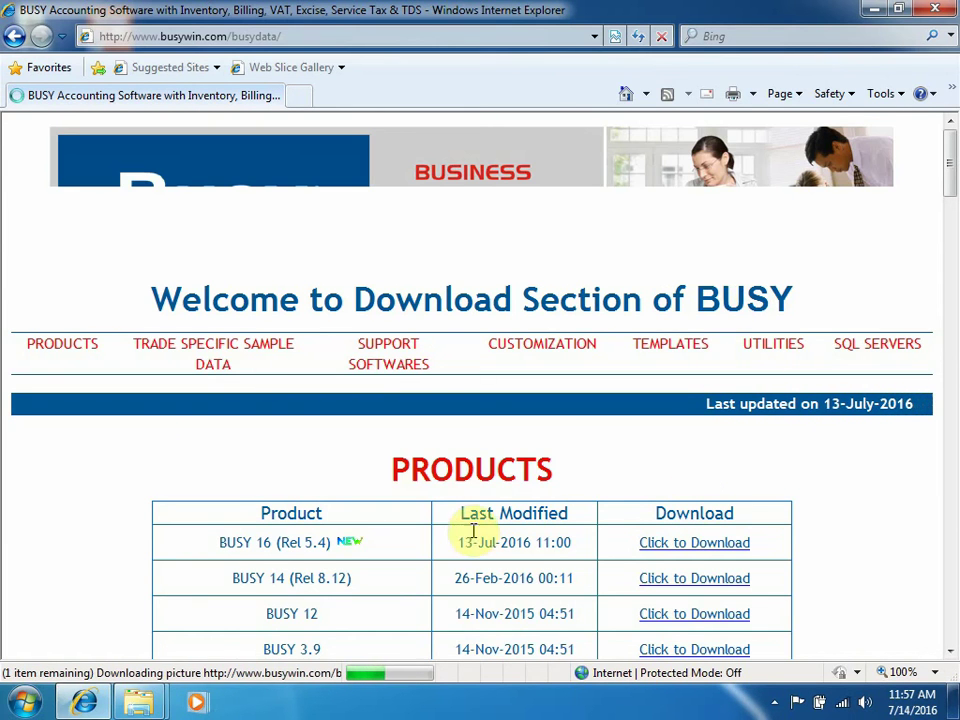
- Look through the BUSY download page from the product list down to the SQL Servers section, and close the browser
scroll(279, 570, down, 3)
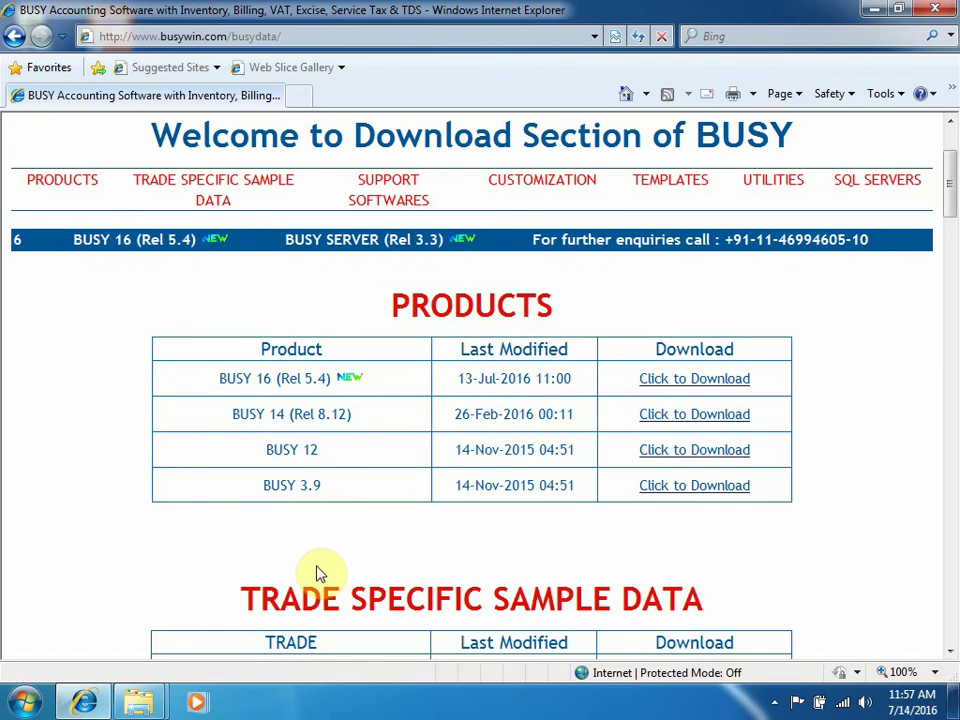
scroll(317, 572, down, 3)
scroll(317, 572, down, 12)
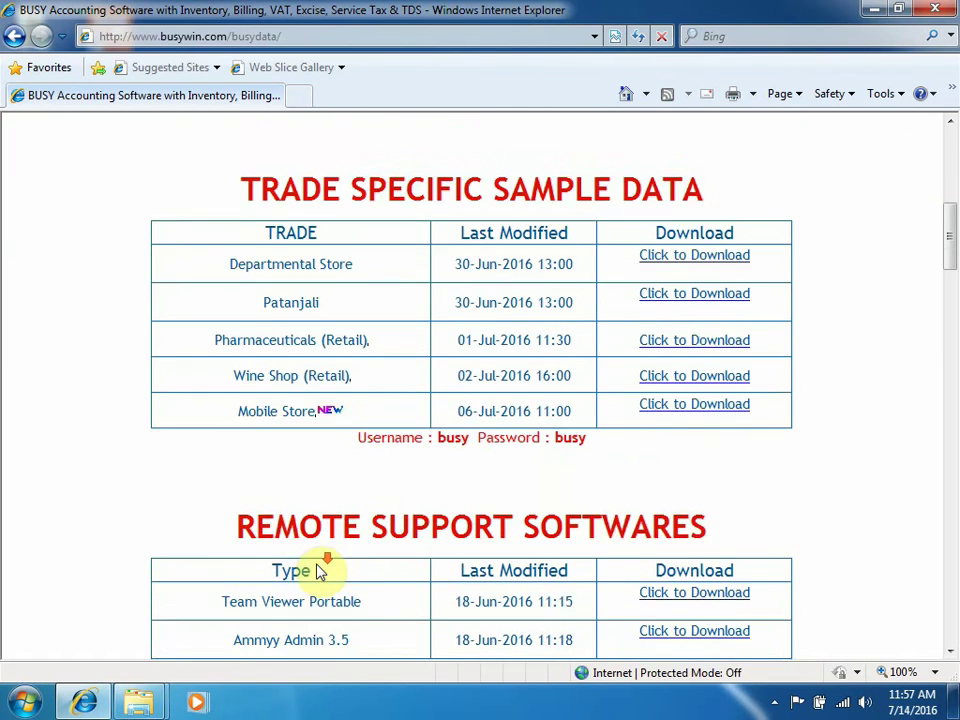
scroll(317, 572, down, 18)
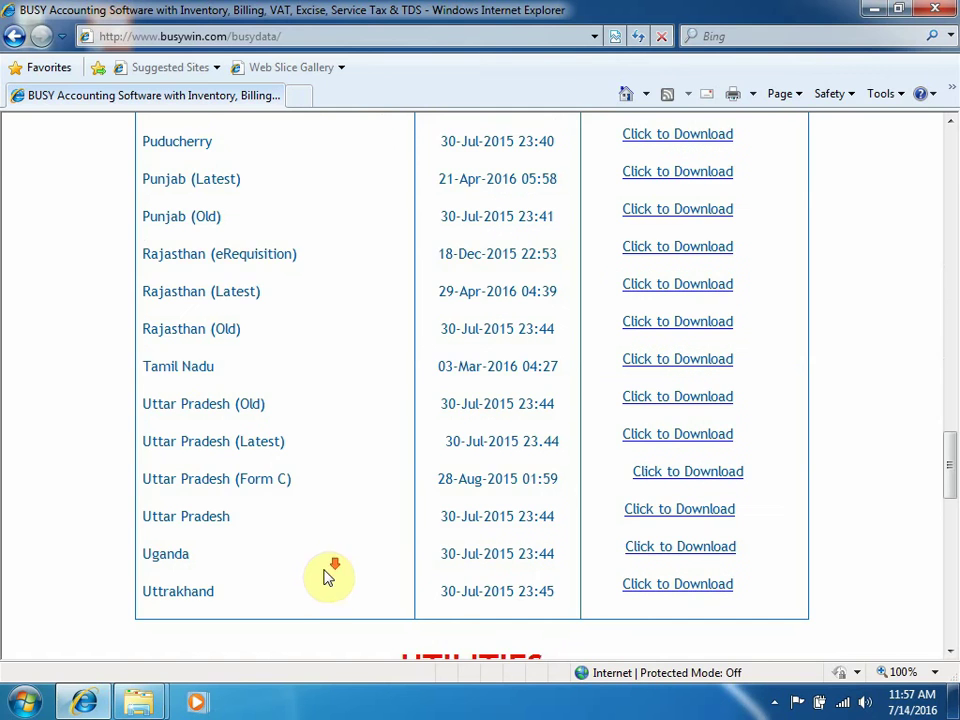
scroll(326, 572, down, 13)
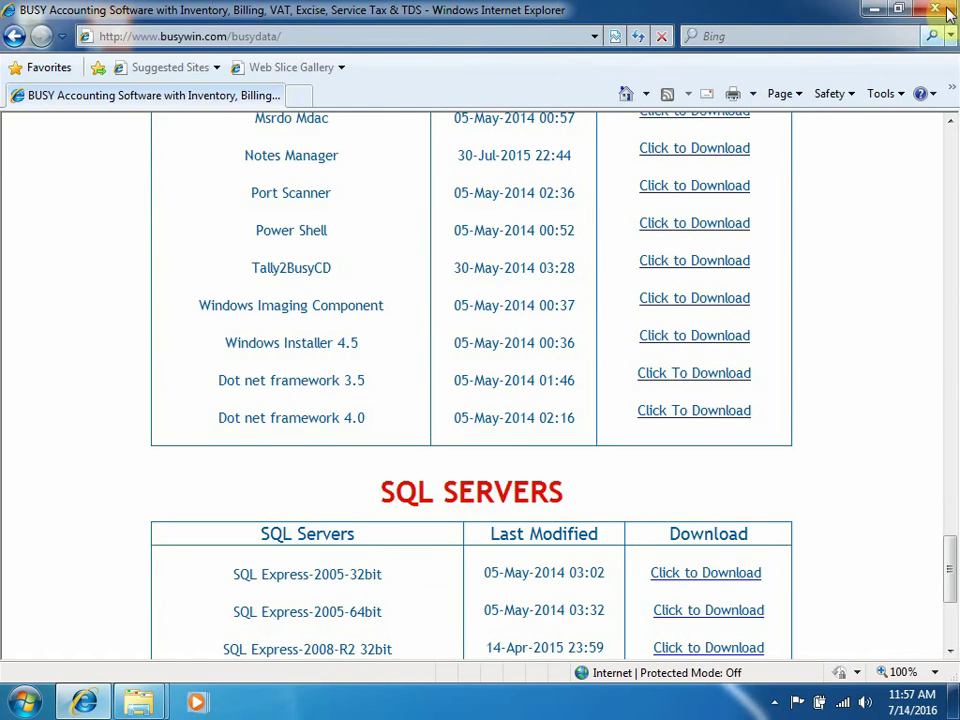
click(952, 8)
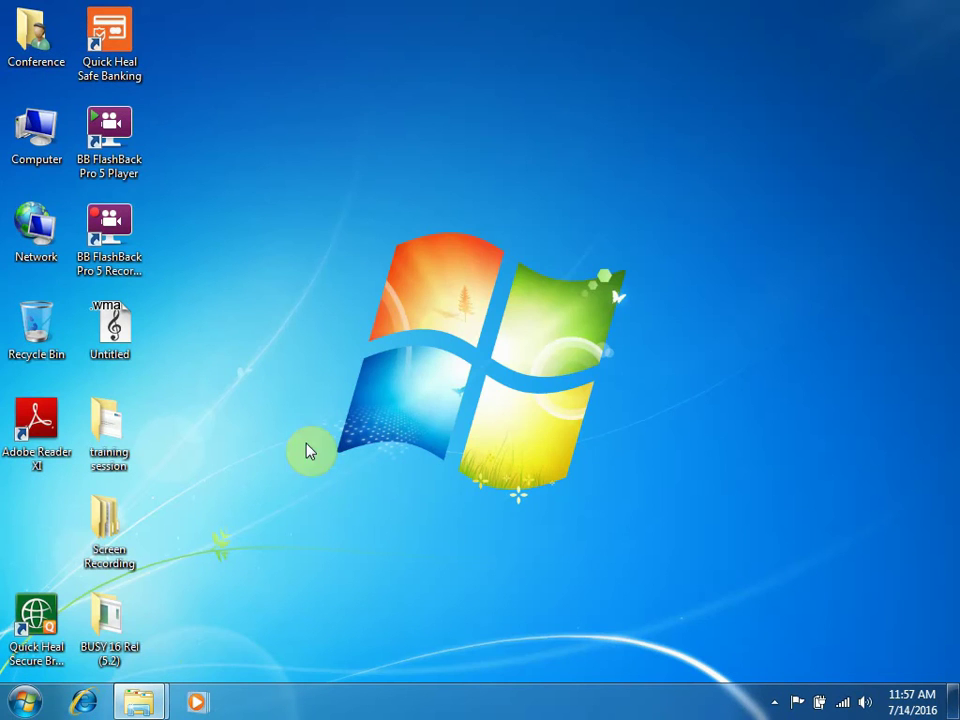
- Open the BUSY 16 Rel (5.2) desktop folder and run its setup application
double_click(118, 623)
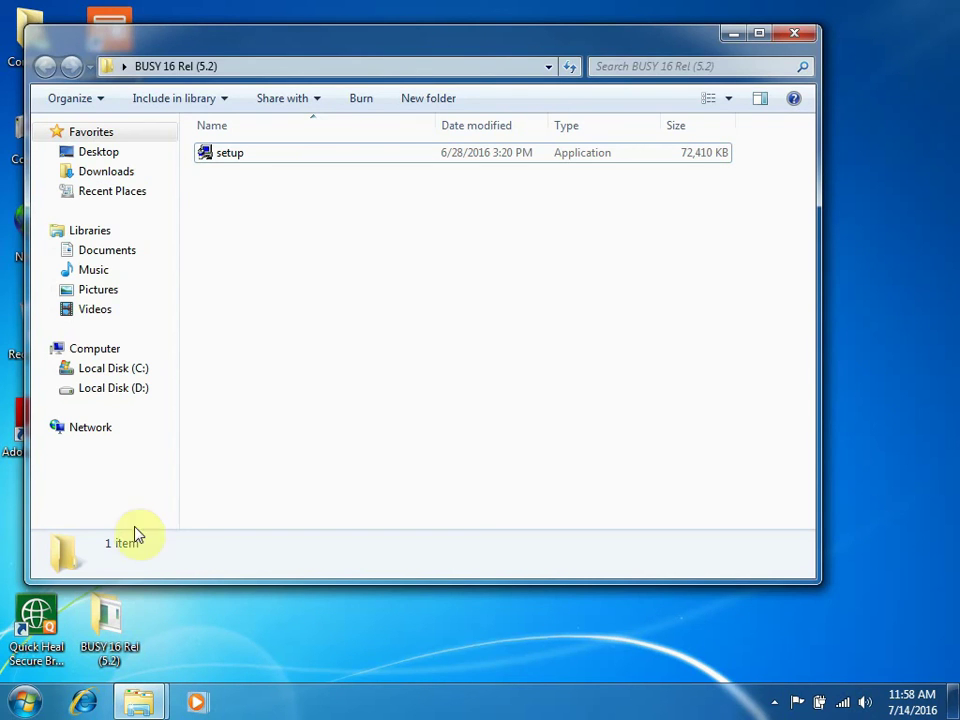
click(253, 164)
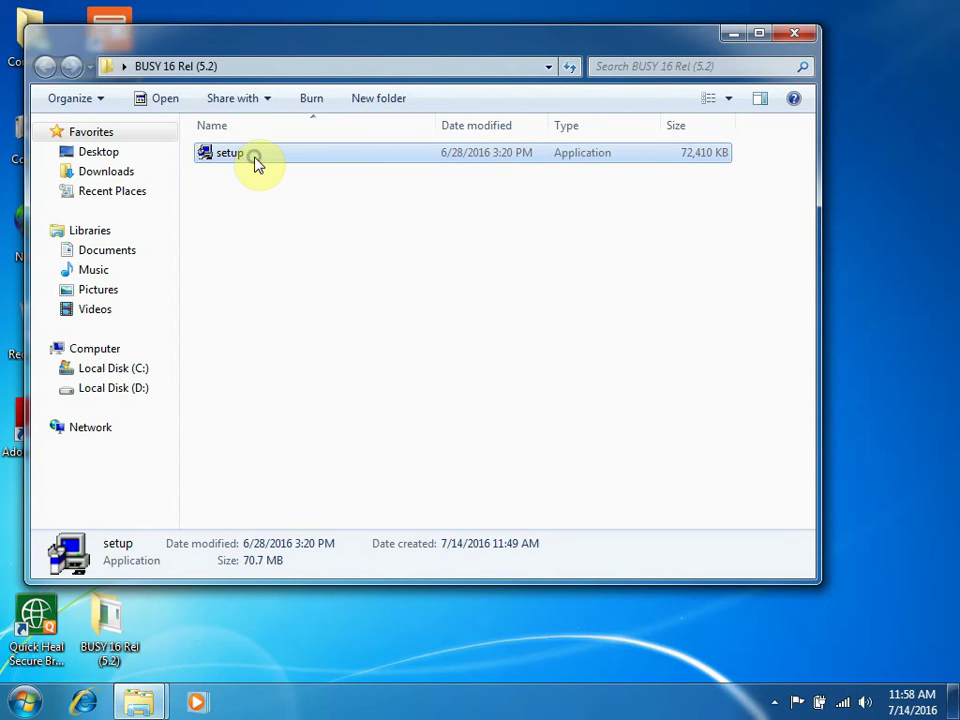
right_click(255, 160)
click(300, 168)
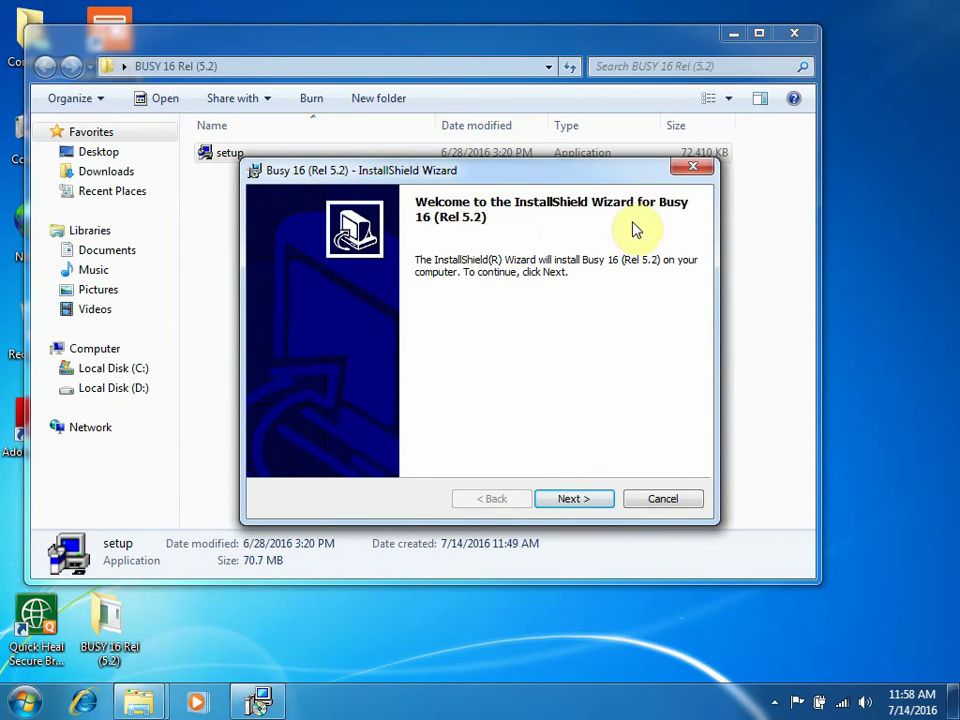
- Look through the license agreement in the installation wizard, accept its terms, and continue to the destination folder page
click(570, 494)
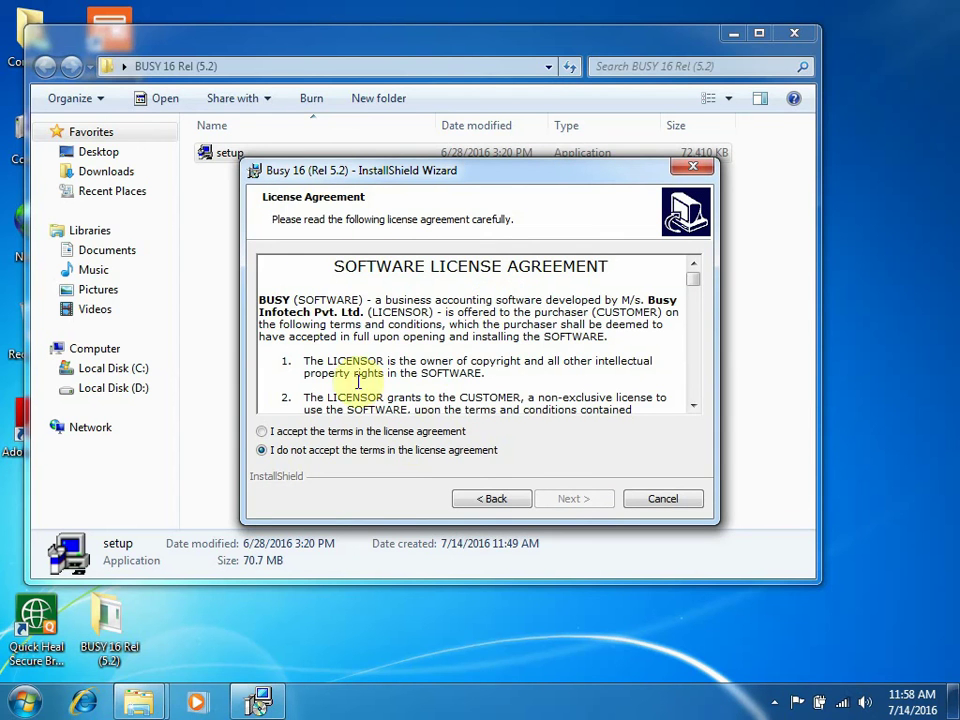
scroll(696, 408, down, 3)
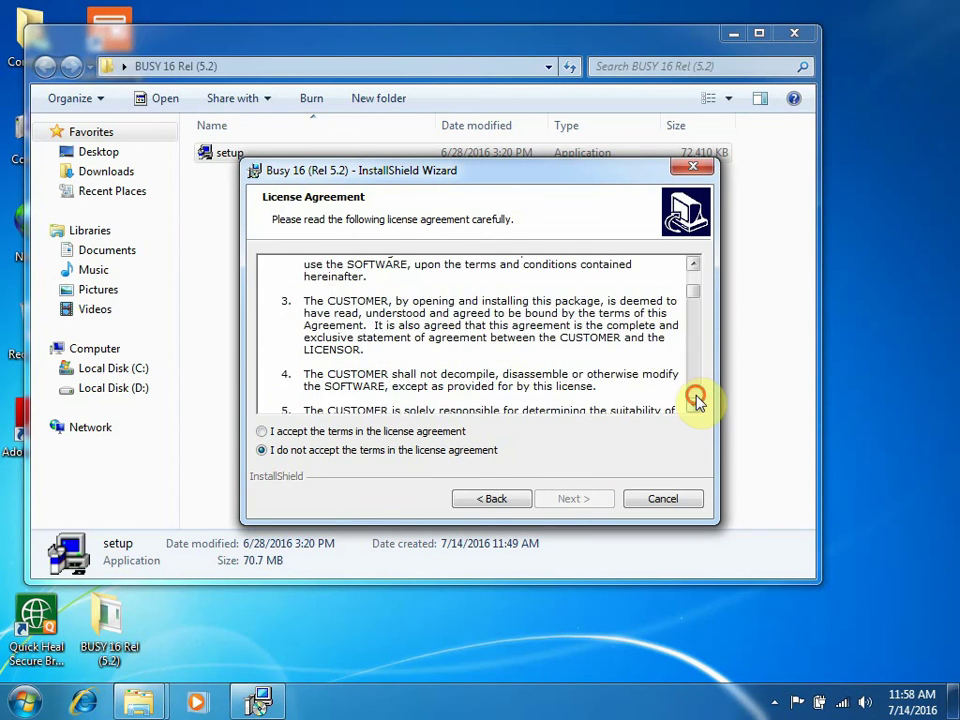
scroll(695, 398, down, 4)
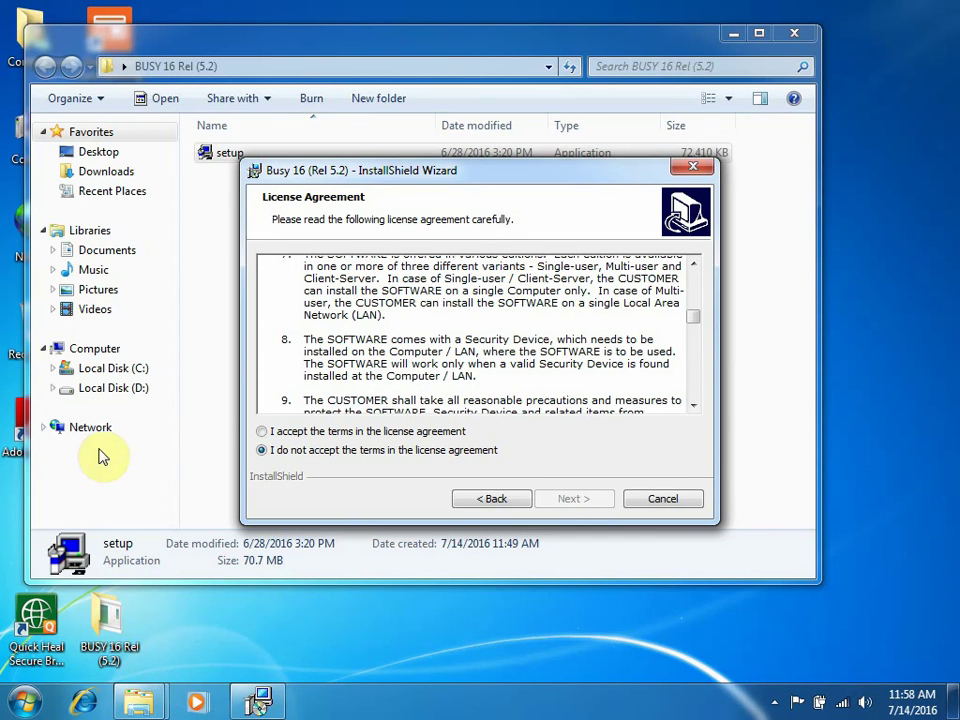
click(264, 432)
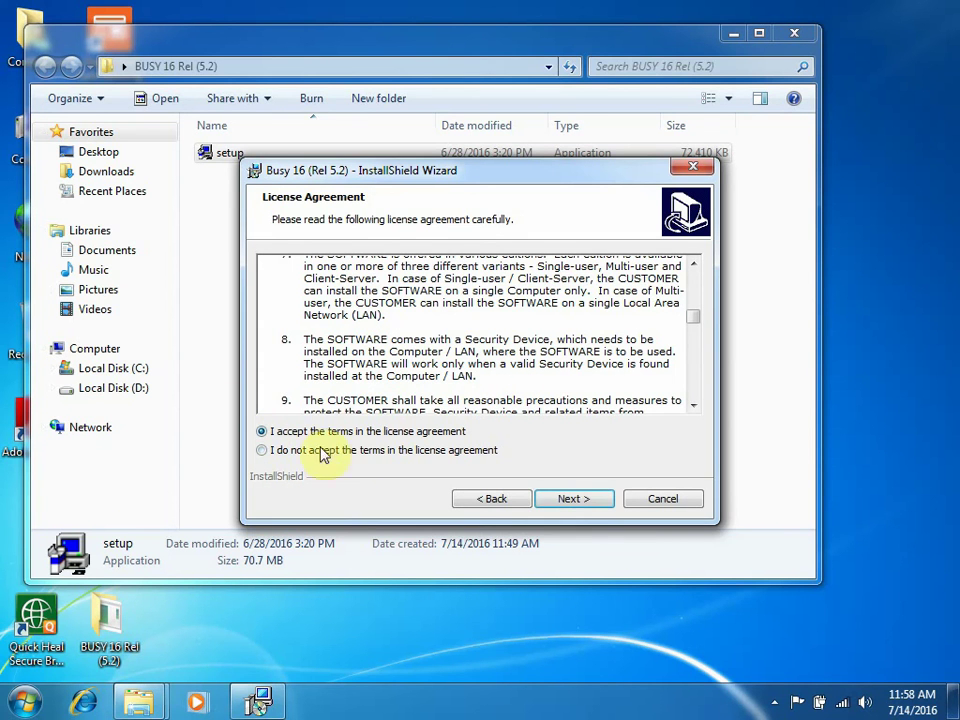
click(583, 506)
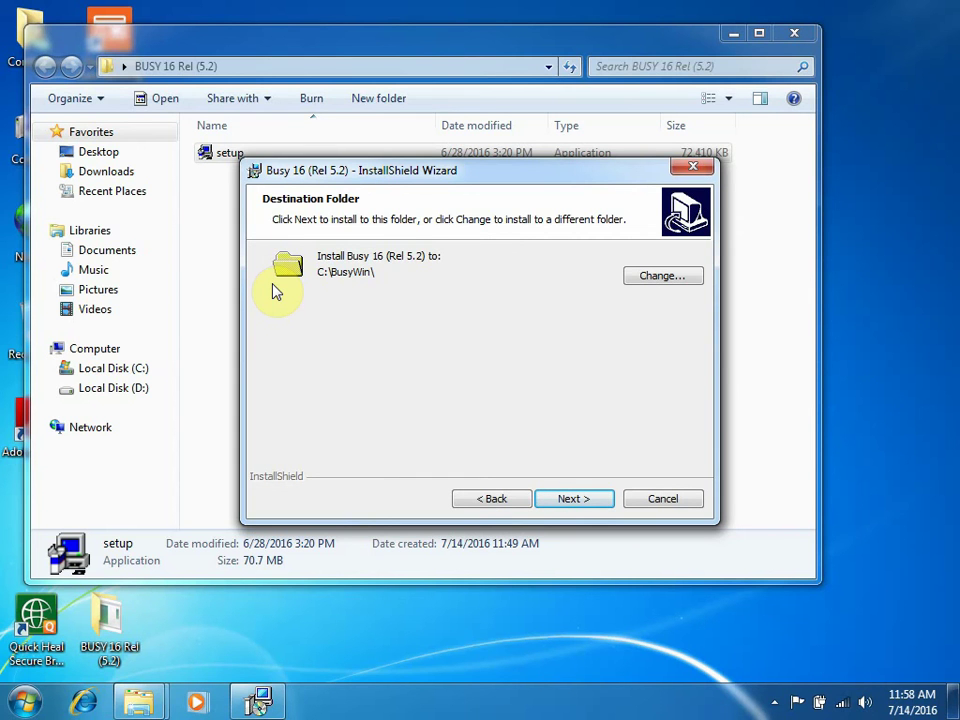
- Open the destination folder selection, keep C:\BusyWin\ as the install location, and proceed to the ready-to-install page
click(677, 276)
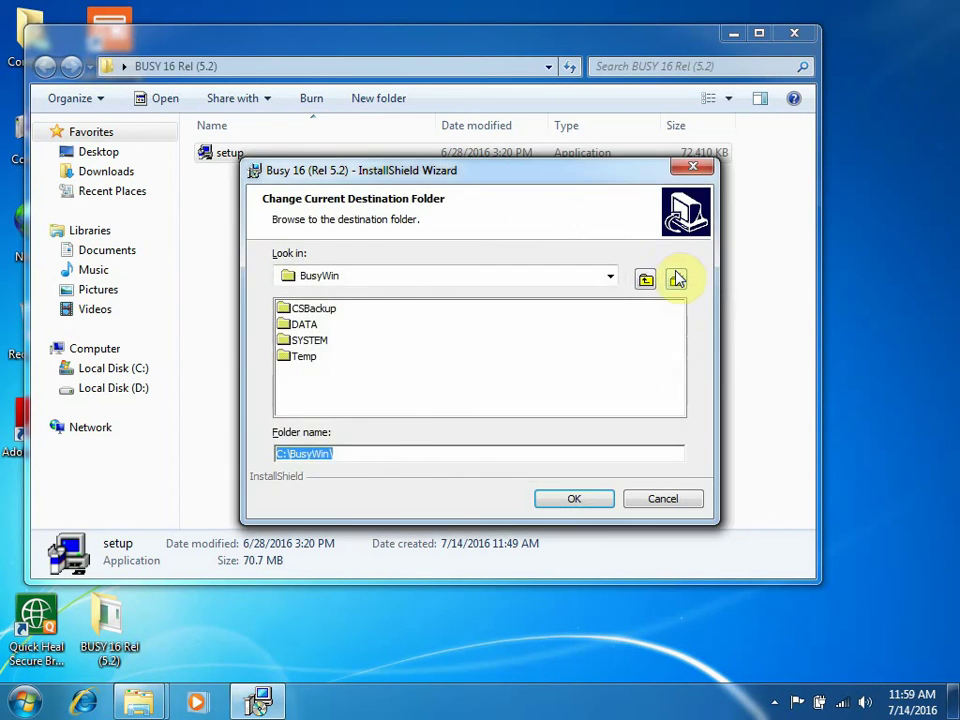
click(279, 453)
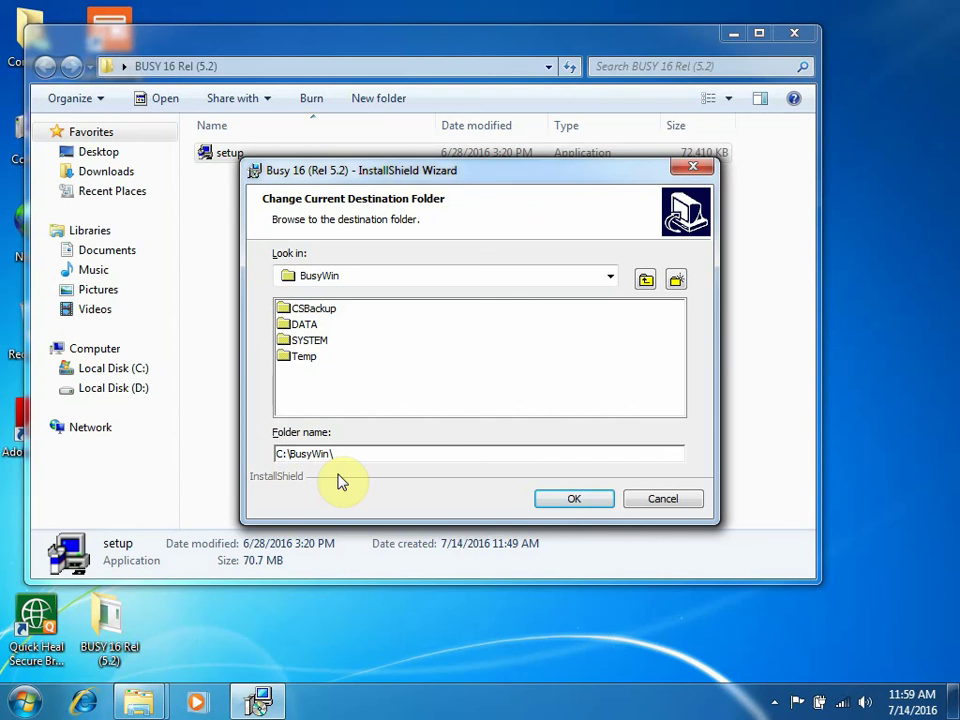
click(597, 500)
click(594, 504)
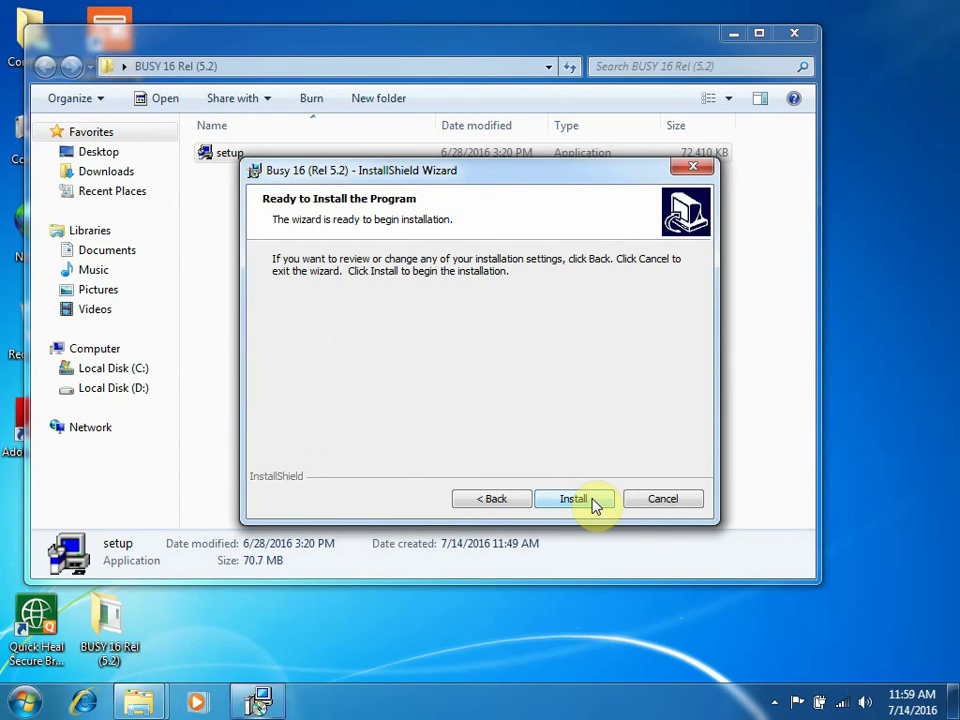
- Install Busy 16 (Rel 5.2), finish the wizard, and close the installer's folder window
click(592, 504)
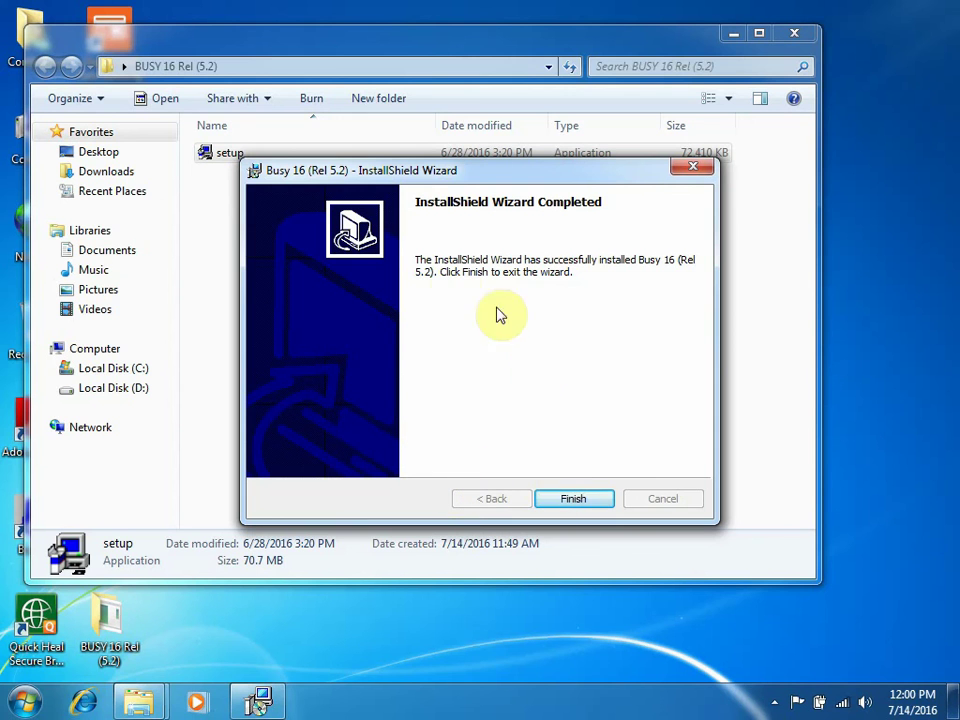
click(570, 500)
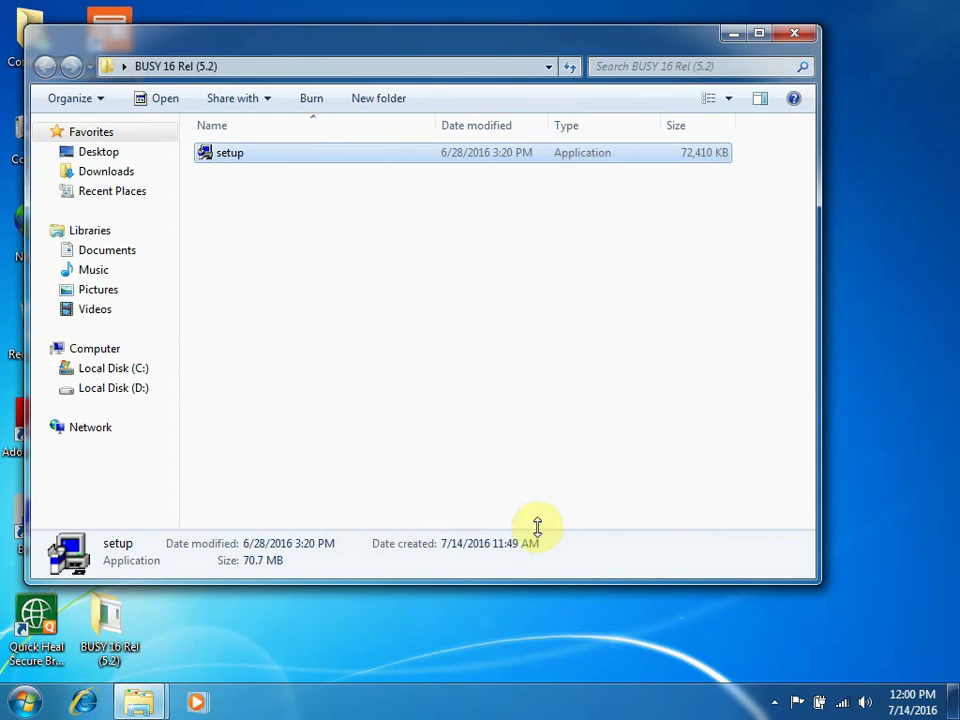
click(800, 34)
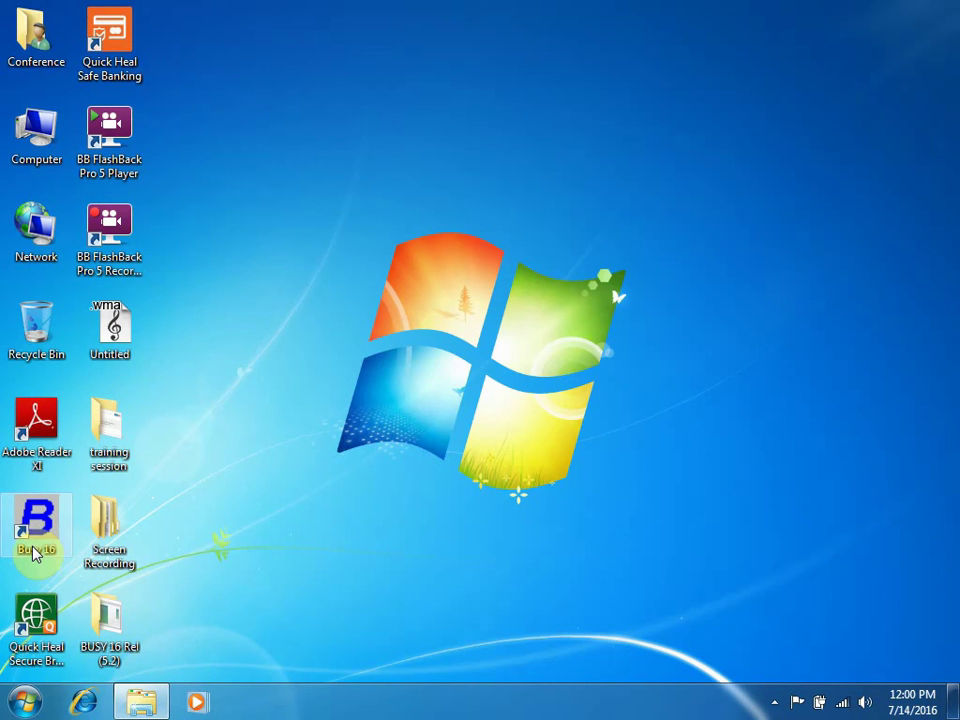
- Launch Busy 16 from its desktop shortcut and continue in Demo Mode
click(40, 550)
key(F2)
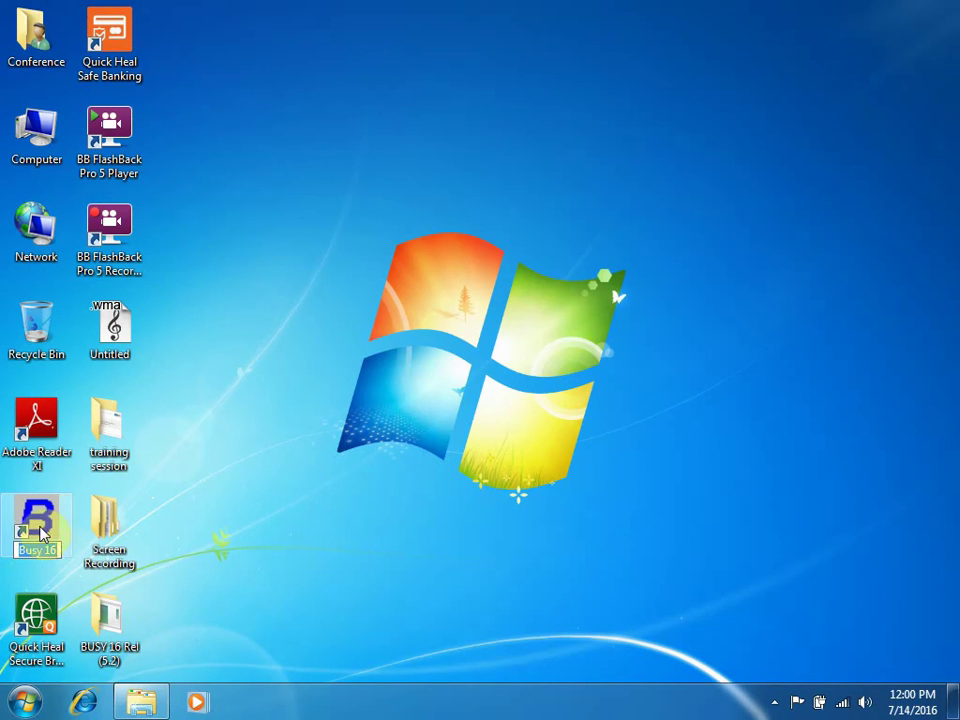
right_click(38, 525)
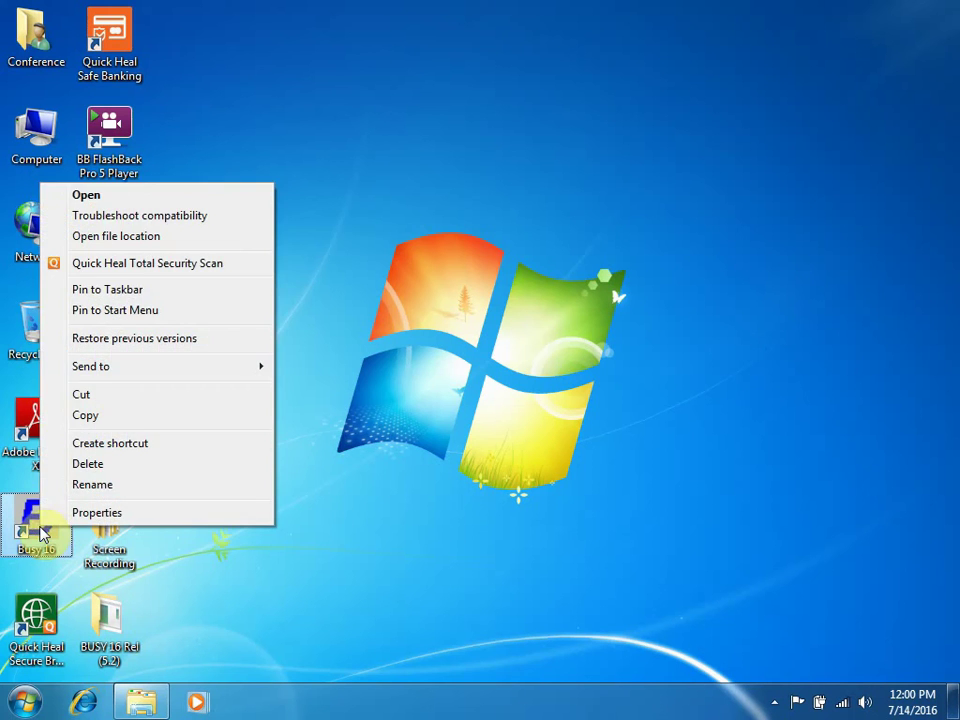
click(94, 195)
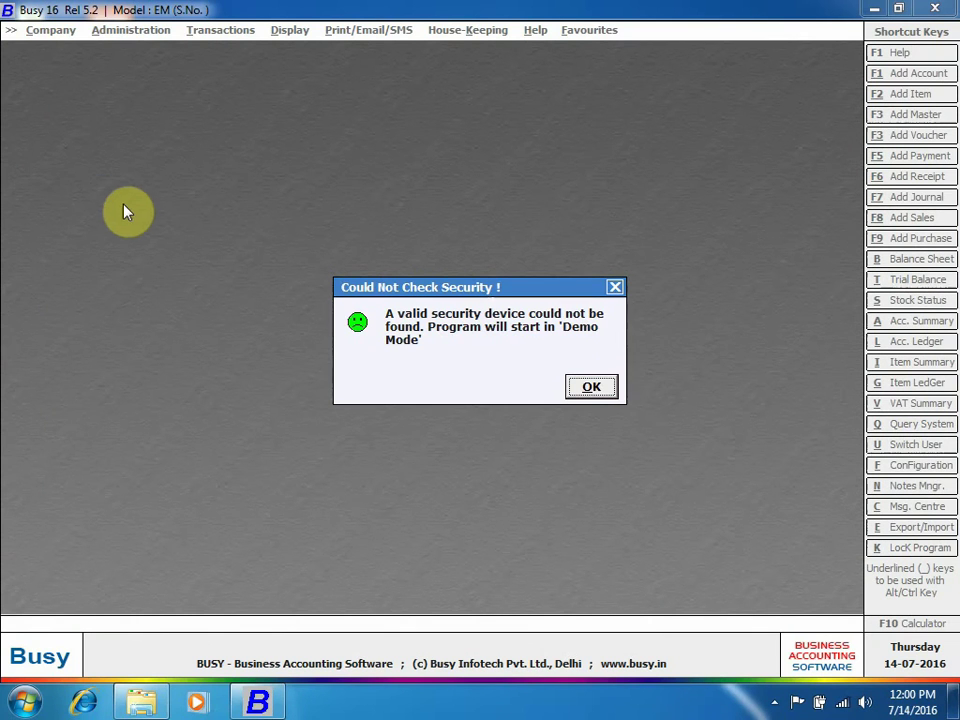
click(595, 385)
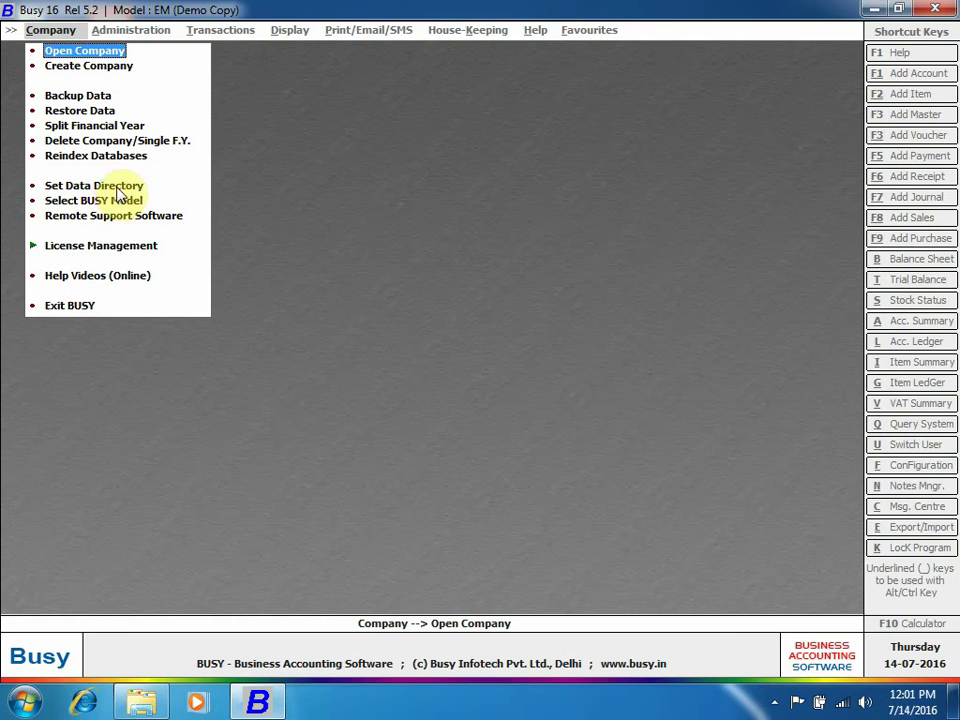
- Open the data directory settings, and look inside the C:\BusyWin\DATA folder in Windows Explorer
click(121, 187)
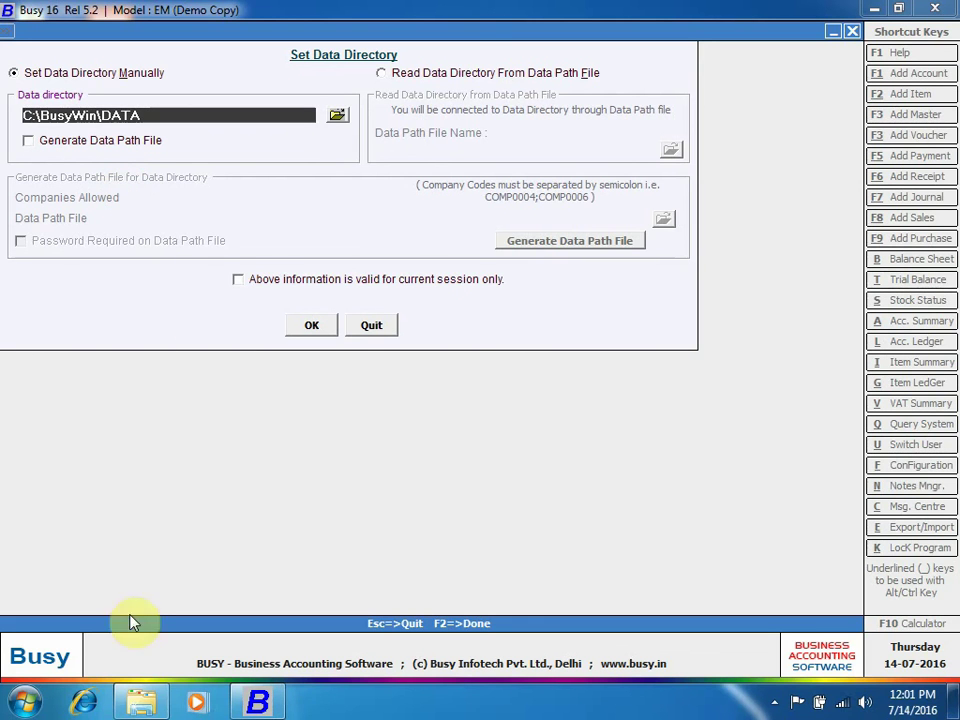
mouse_move(145, 703)
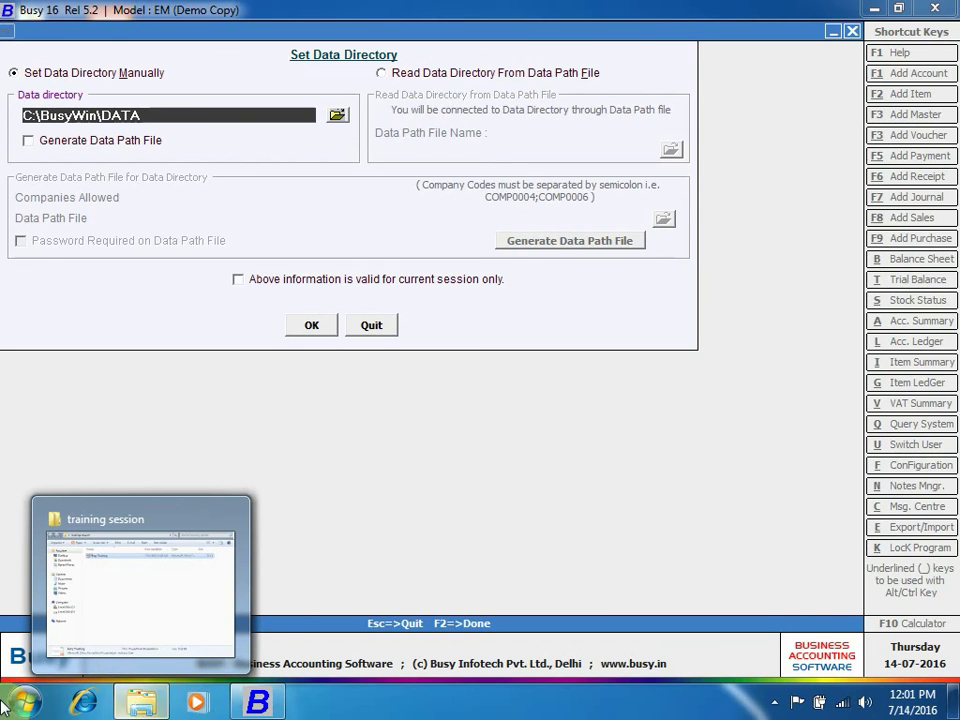
click(141, 697)
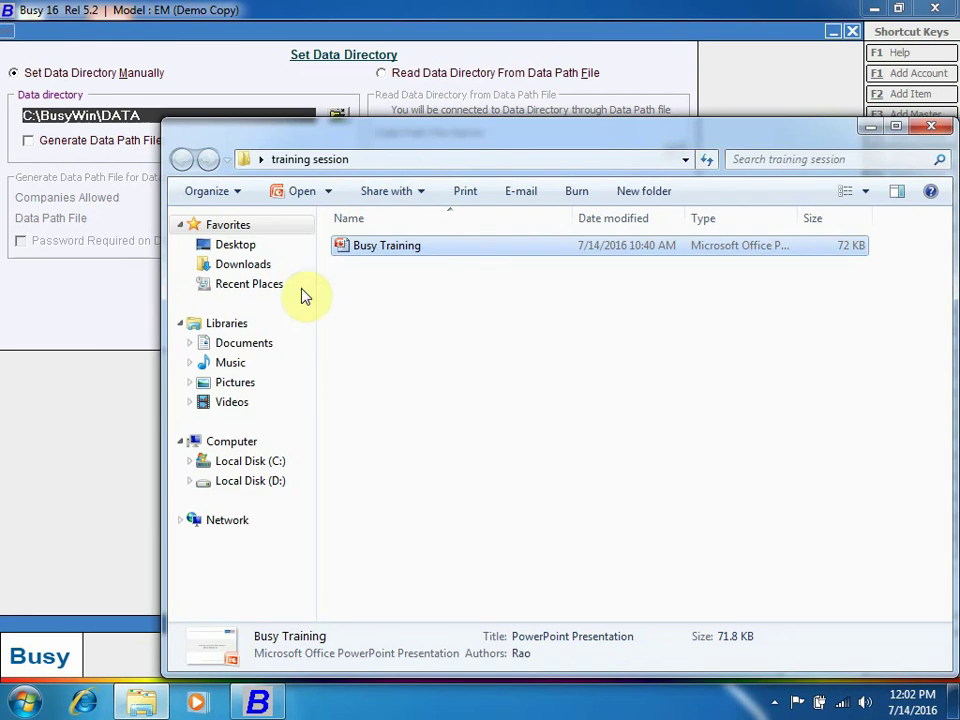
click(264, 464)
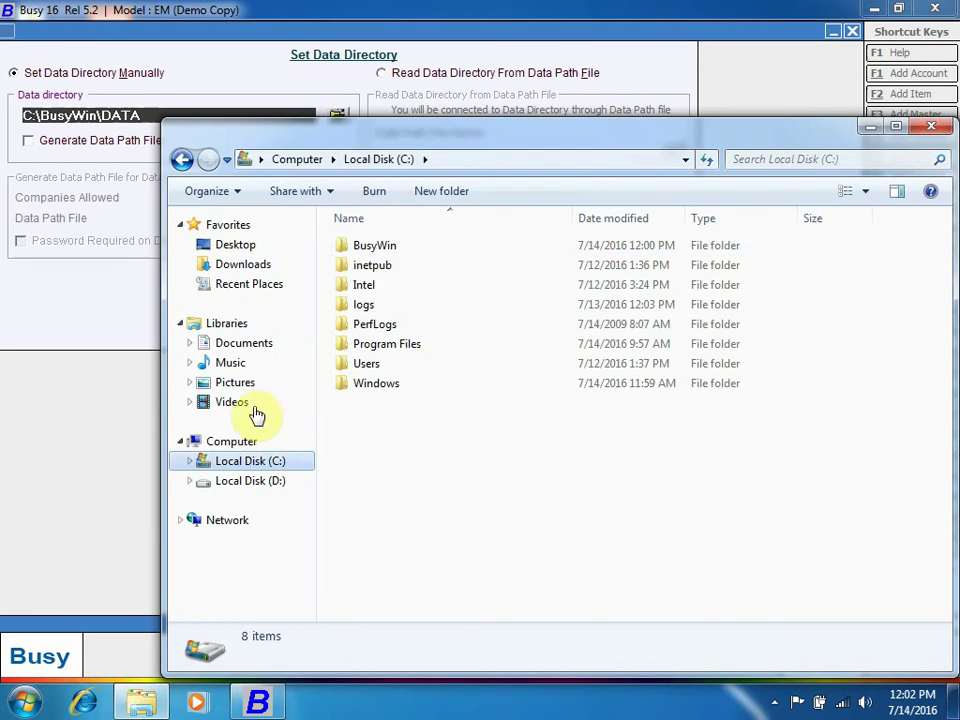
double_click(403, 248)
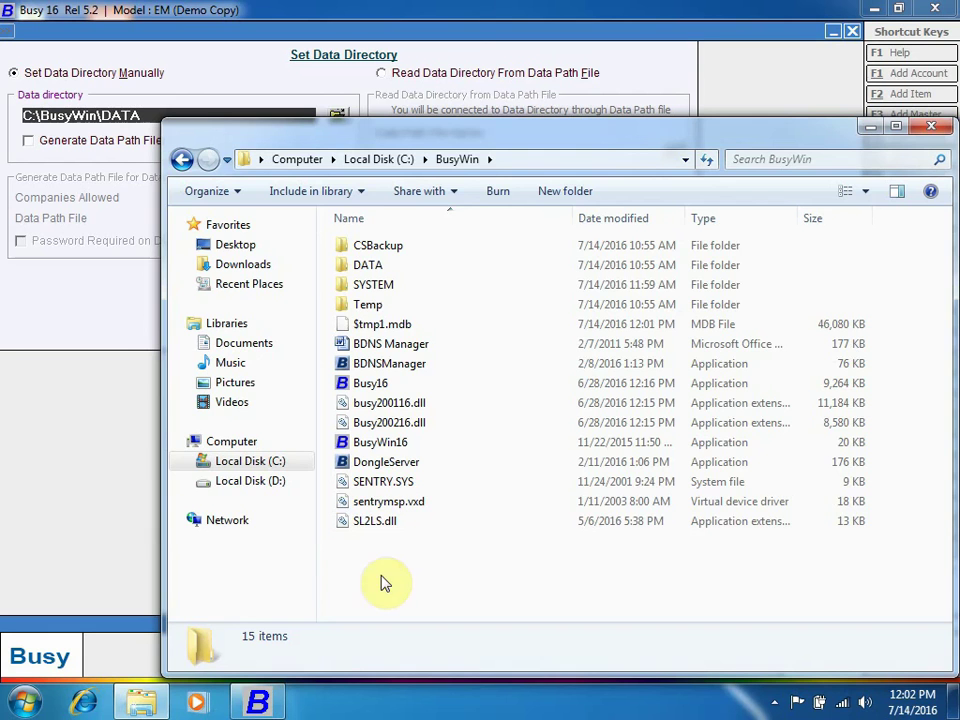
double_click(368, 264)
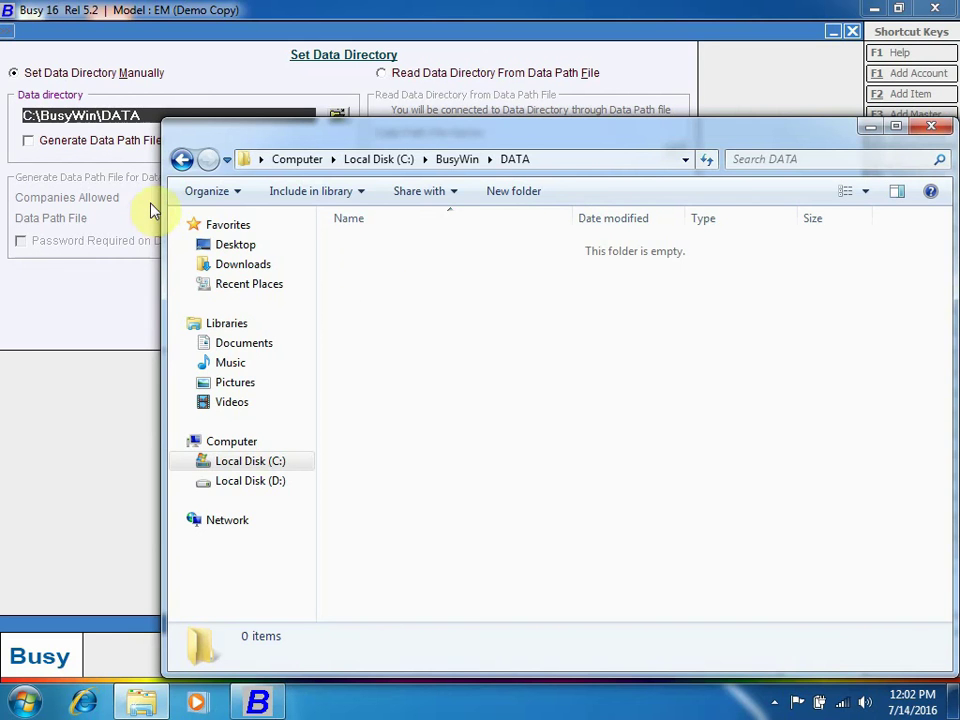
- Copy the DATA folder from C:\BusyWin to the root of Local Disk (D:)
click(181, 160)
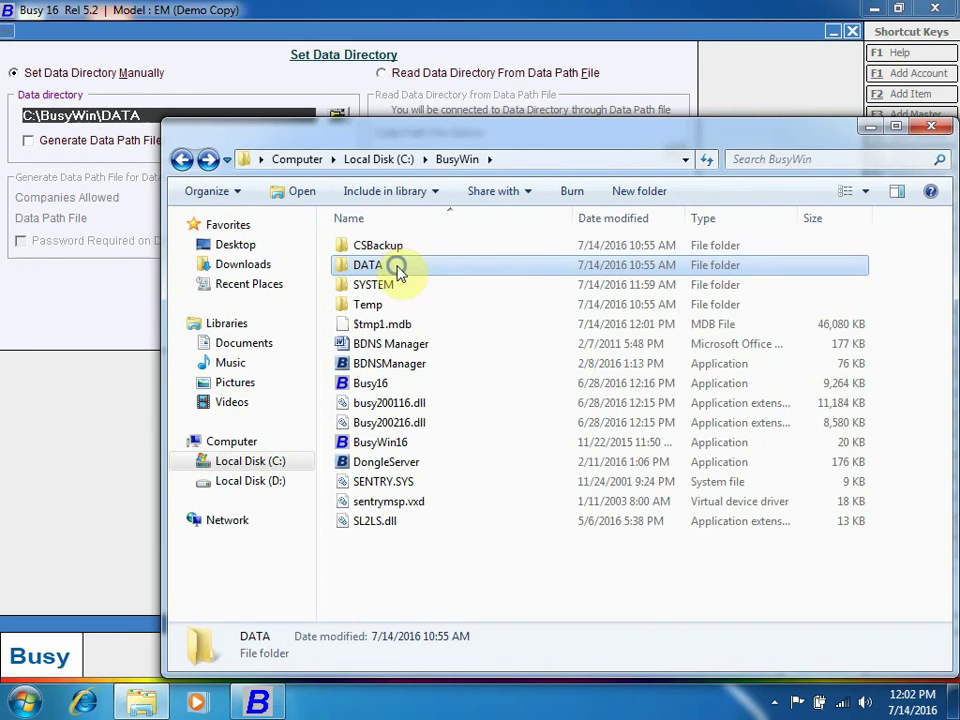
right_click(400, 267)
click(443, 553)
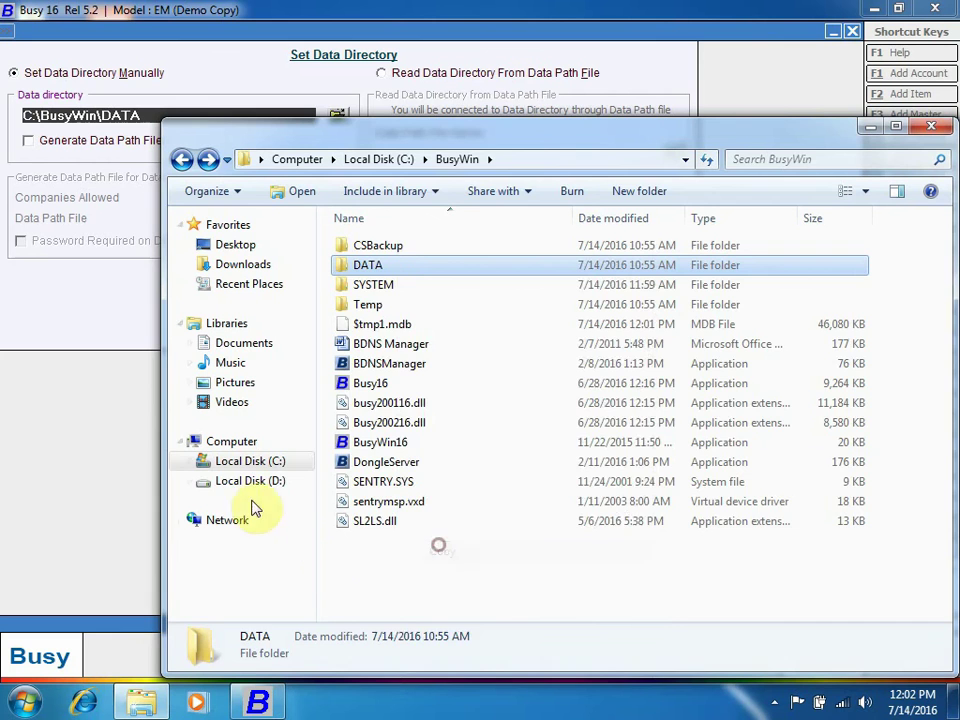
click(280, 486)
right_click(397, 314)
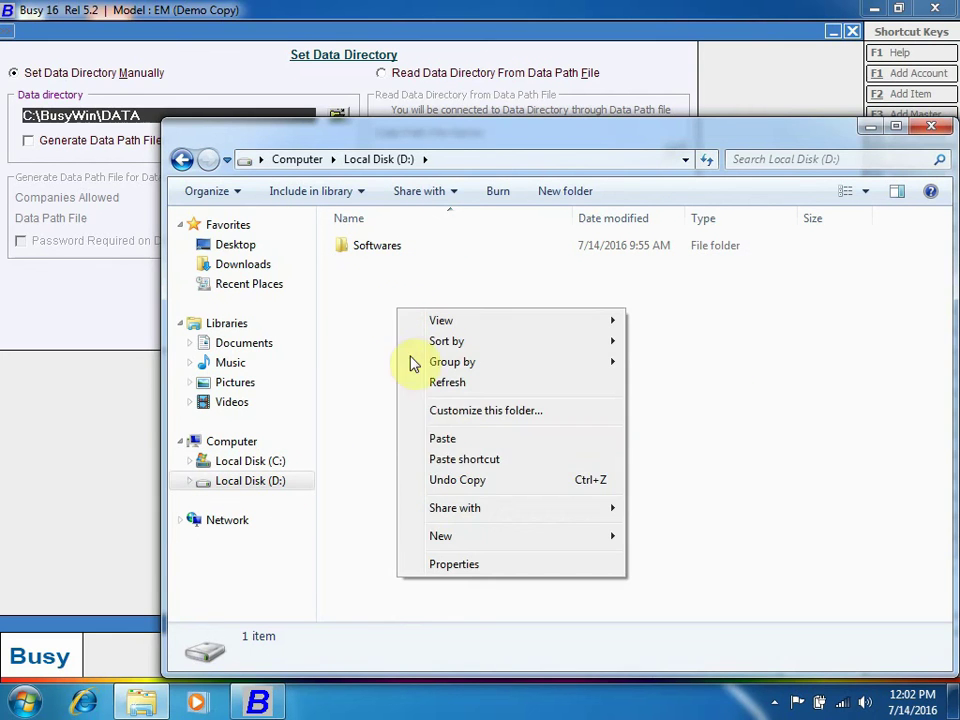
click(446, 437)
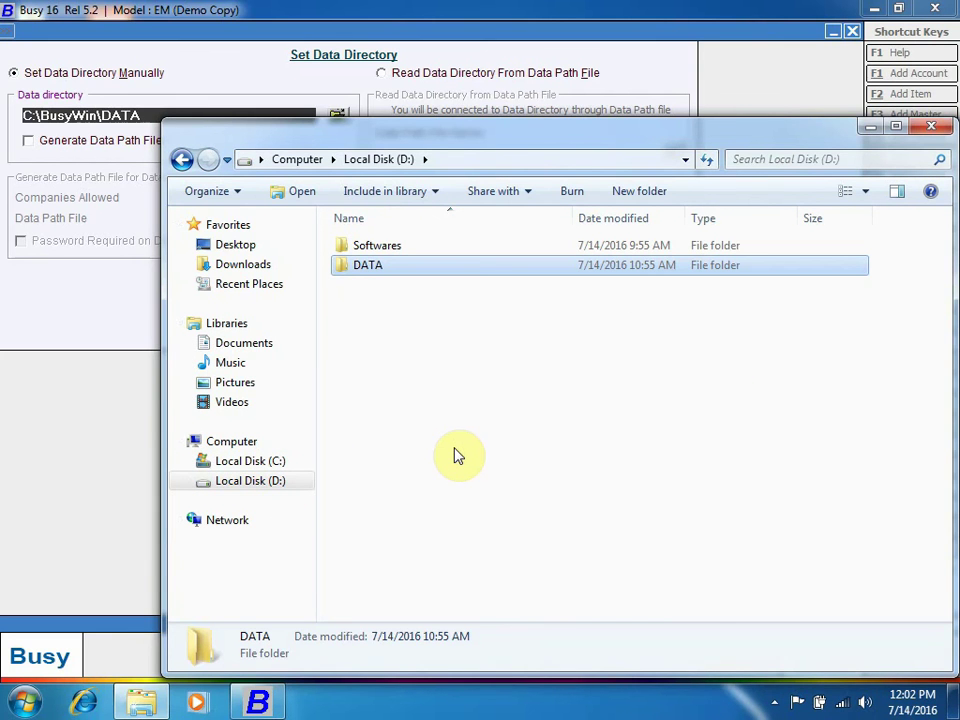
- Switch back to Busy 16 and set the data directory to D:\DATA
click(258, 701)
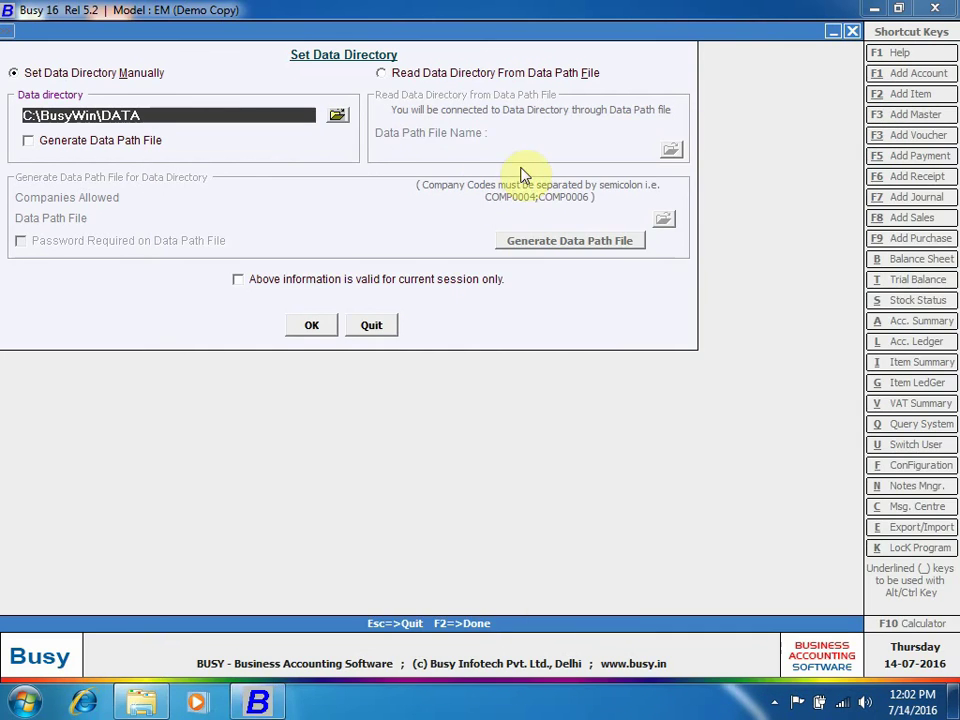
click(337, 115)
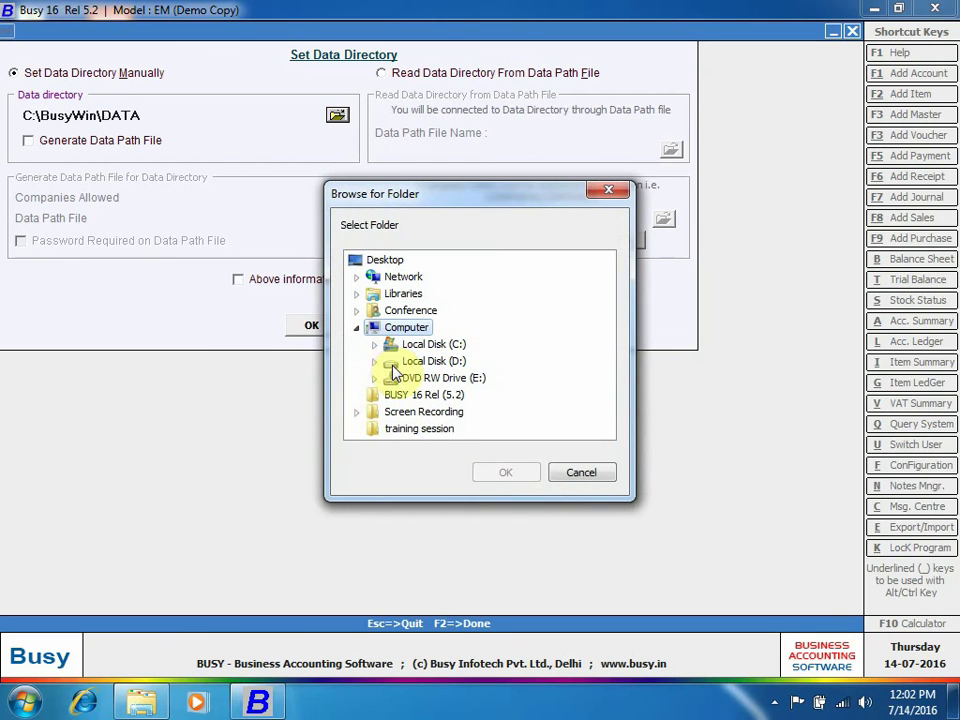
click(374, 361)
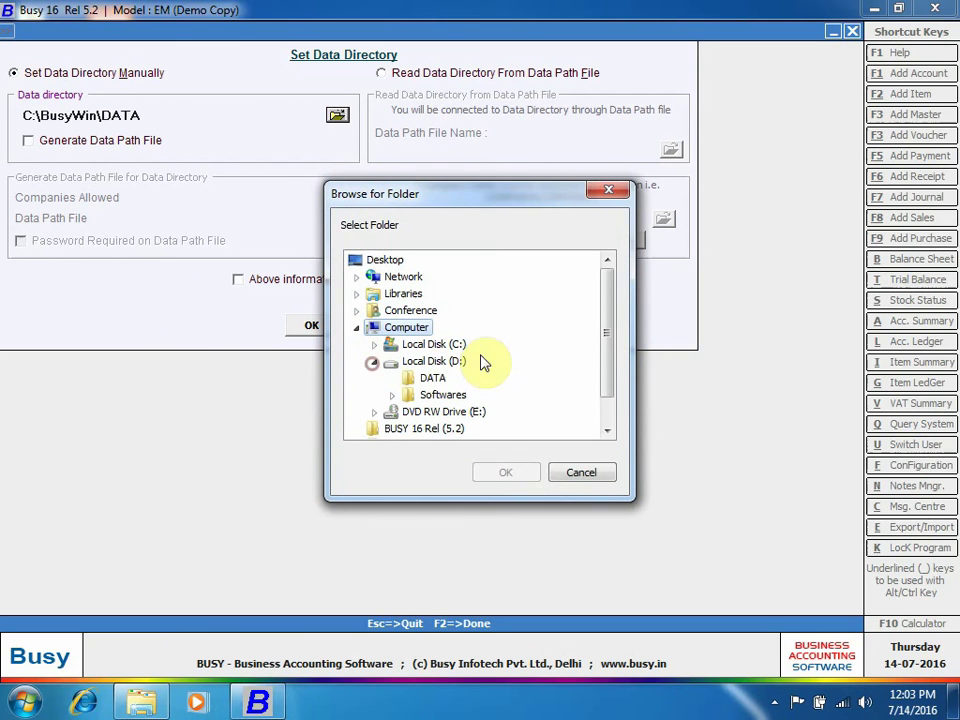
click(433, 378)
click(505, 472)
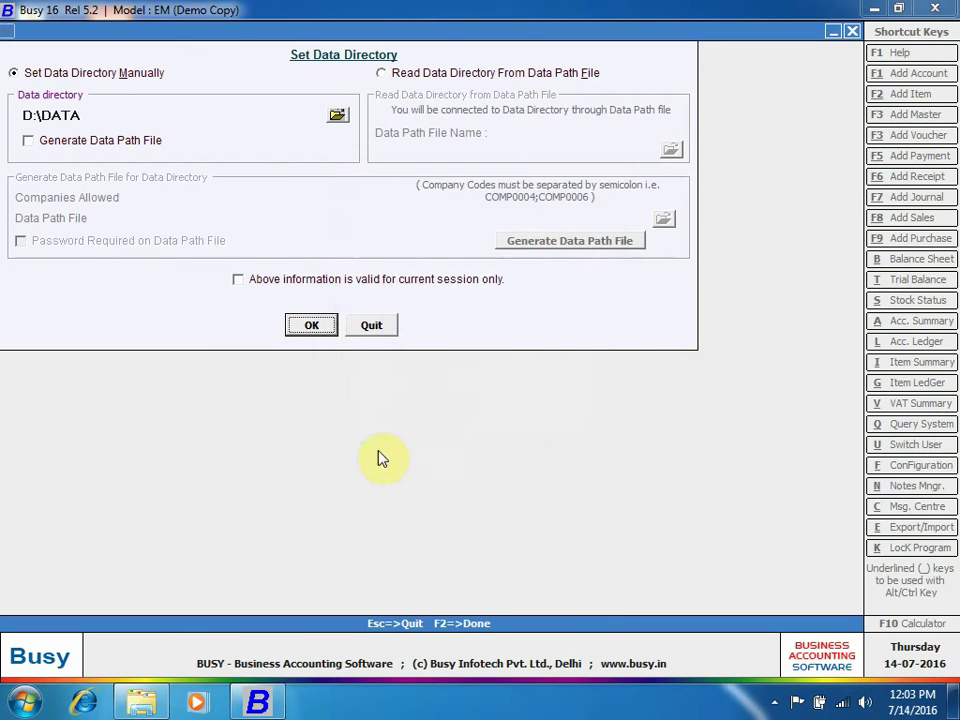
click(312, 327)
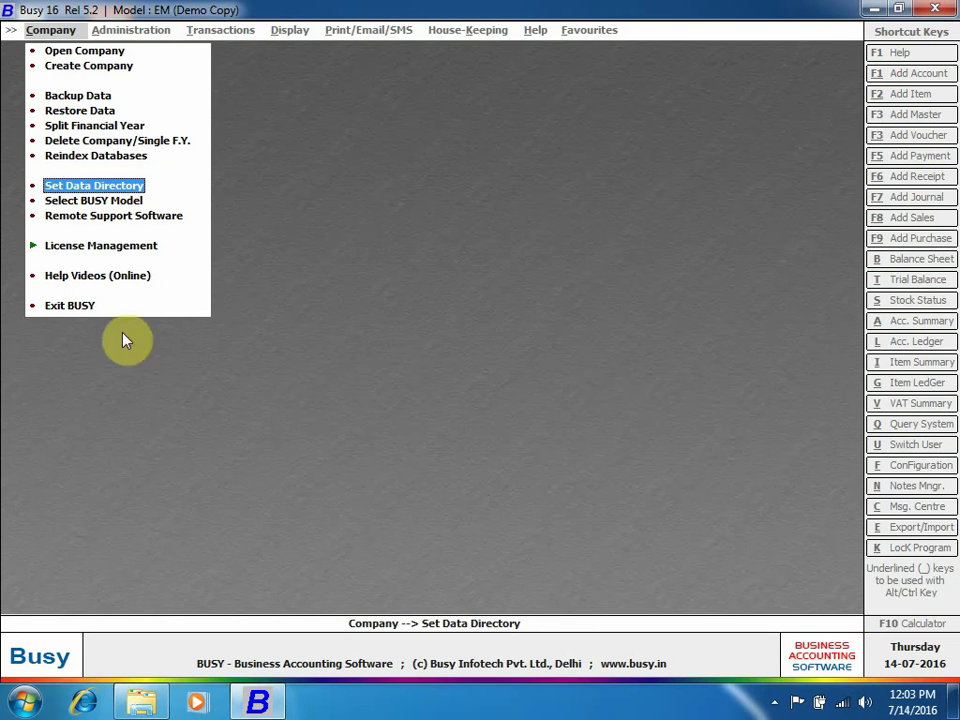
- Check which companies are available to open in the D:\DATA directory
click(63, 59)
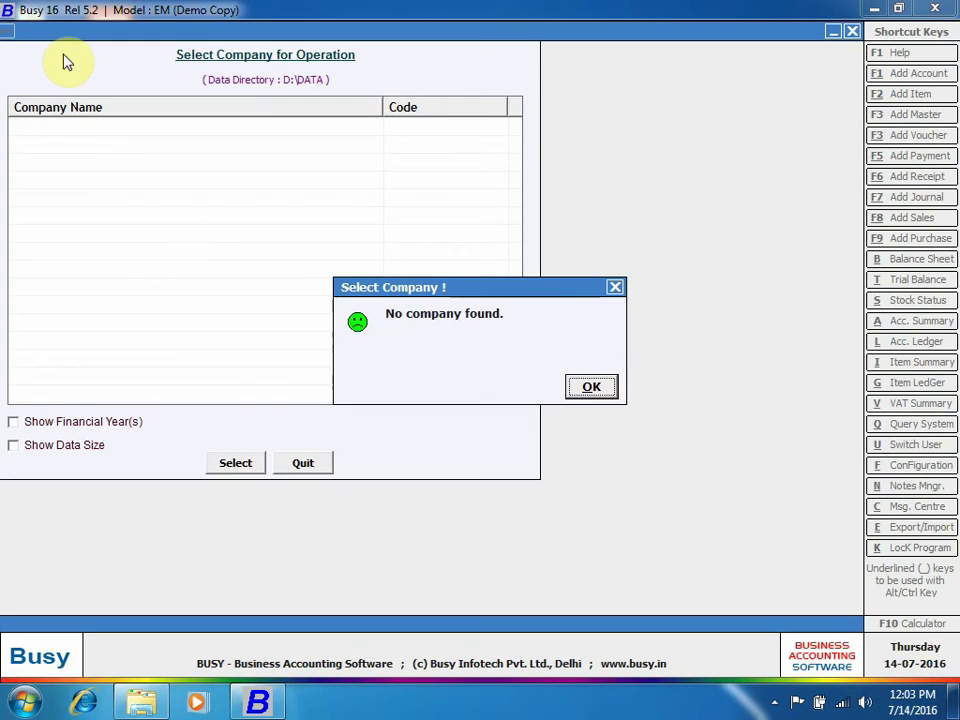
click(585, 387)
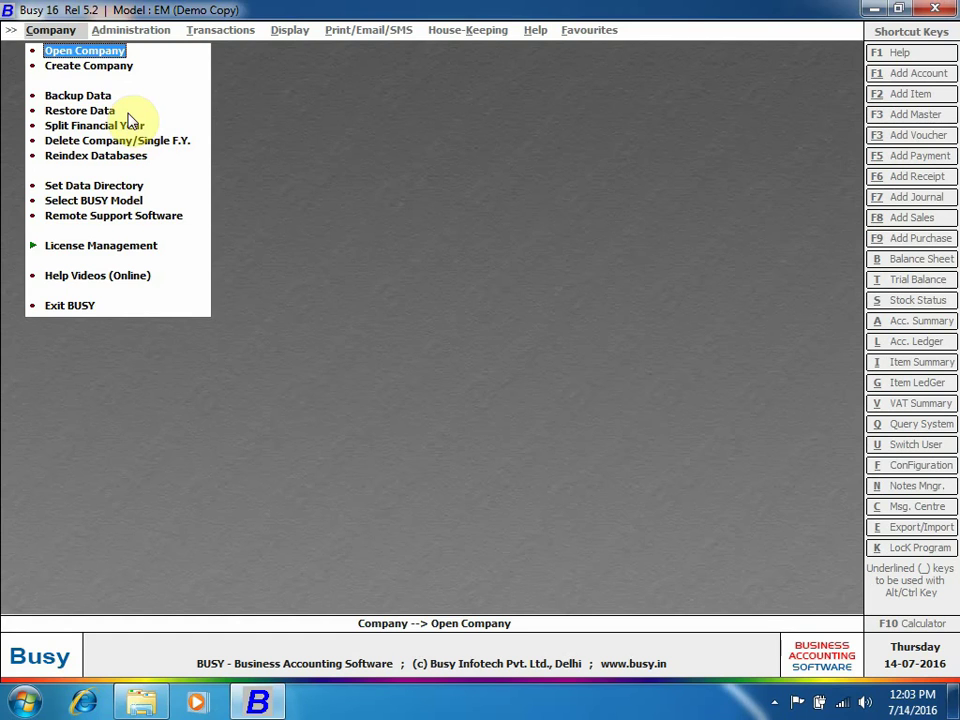
key(Return)
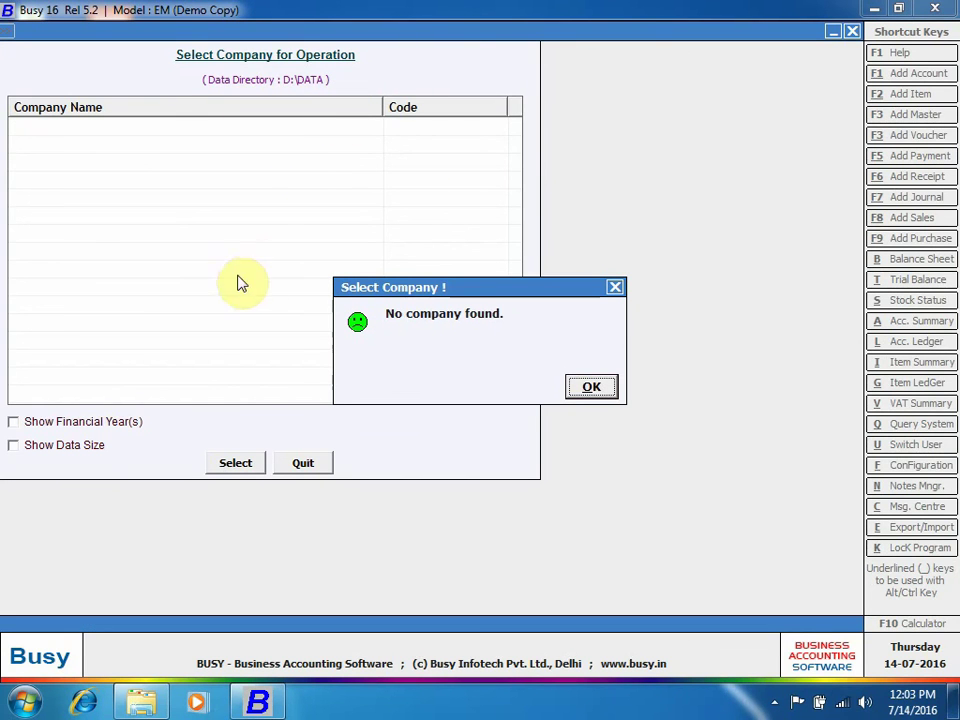
click(594, 389)
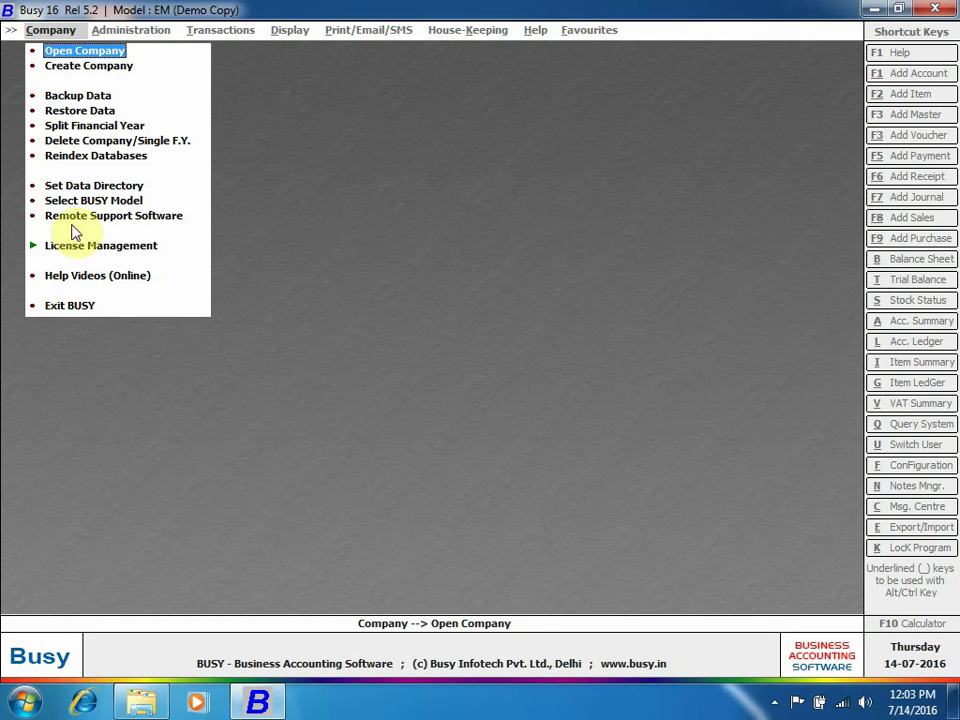
- Exit BUSY after reviewing its data directory setting, and close the drive D folder window
click(95, 186)
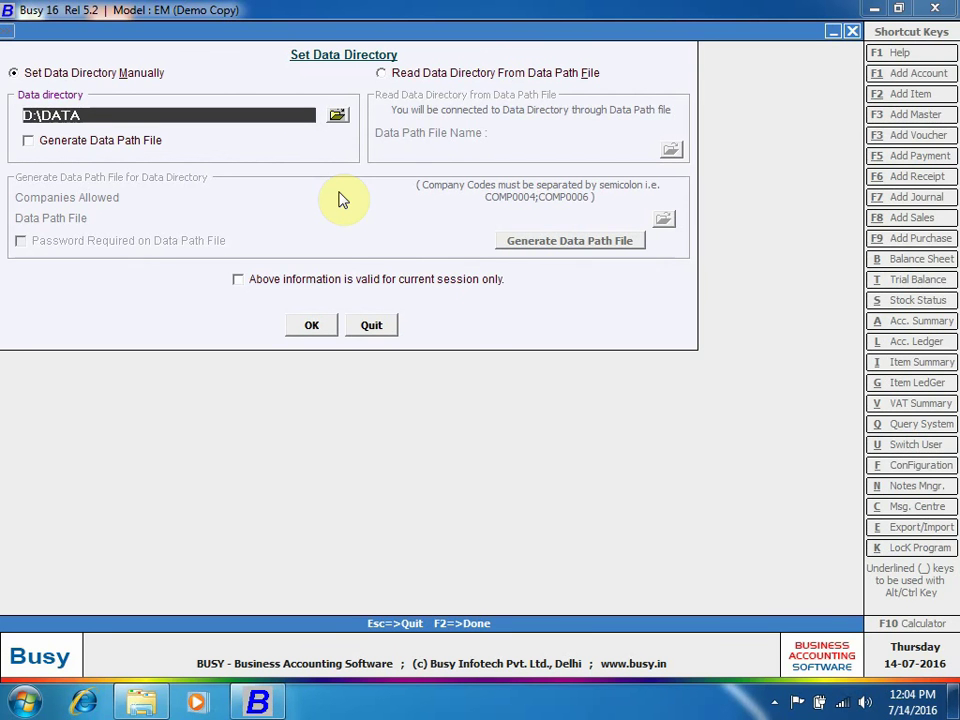
click(369, 325)
click(72, 305)
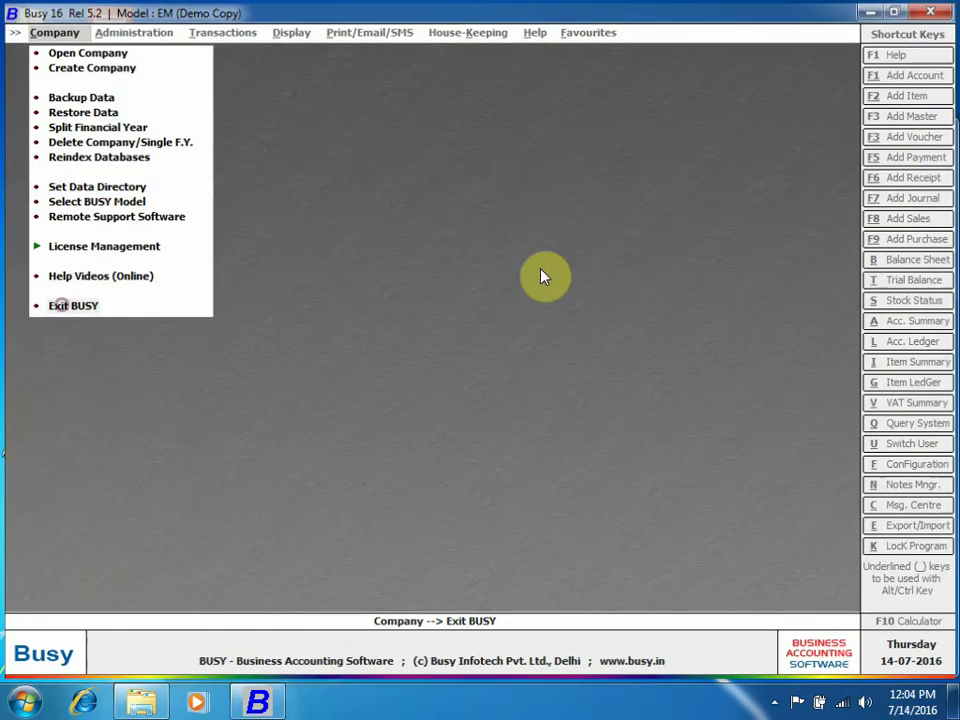
click(924, 129)
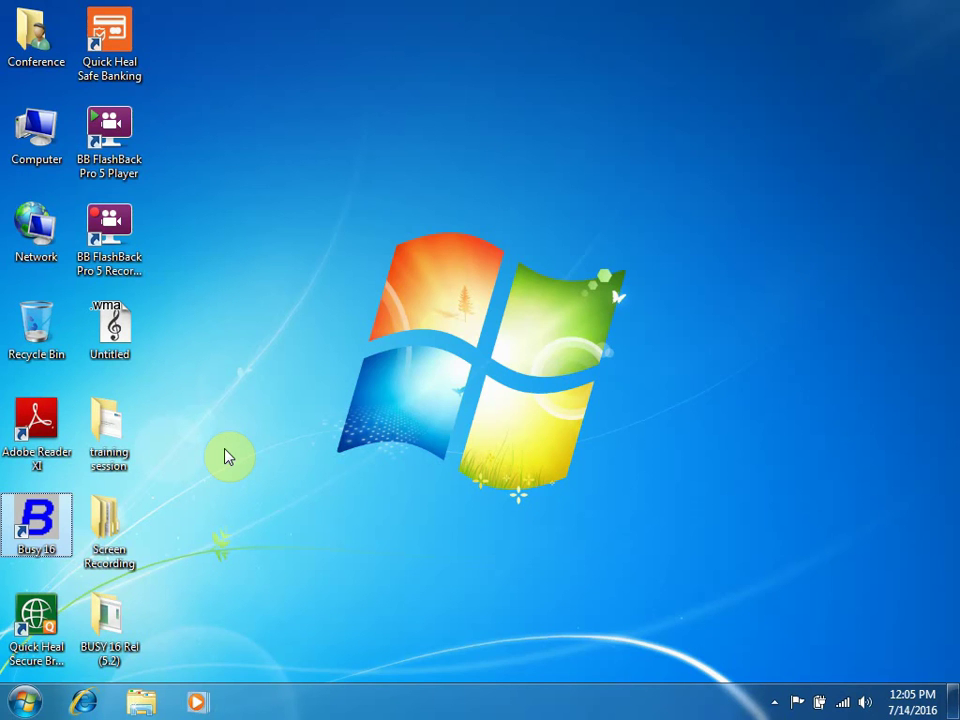
- Start a new desktop shortcut and choose C:\BusyWin\Busy16.exe as its target
right_click(537, 346)
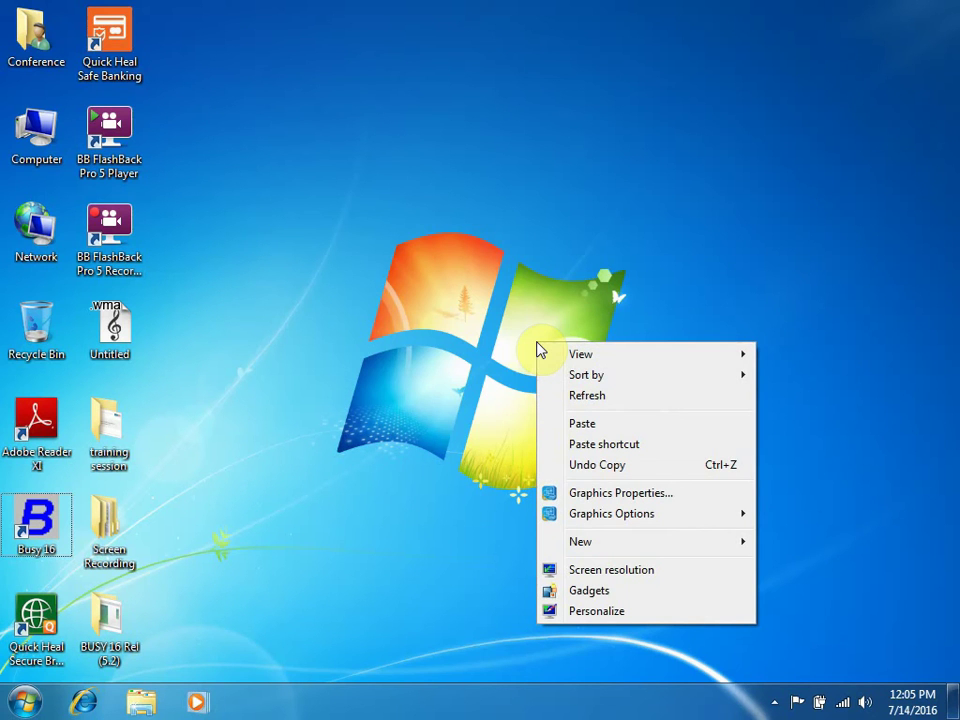
click(608, 549)
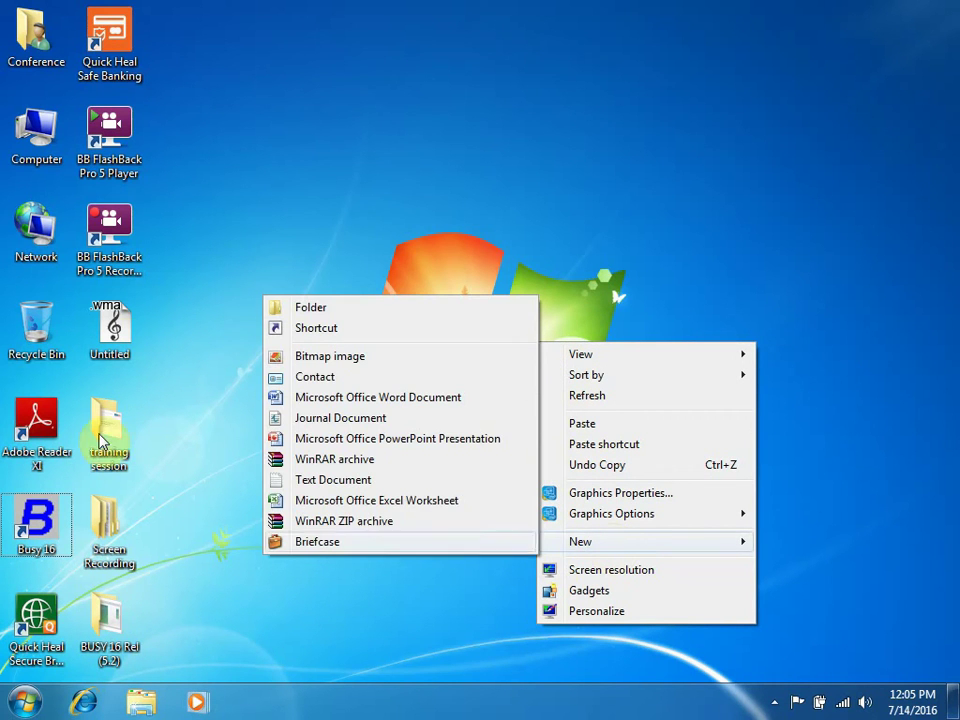
click(318, 329)
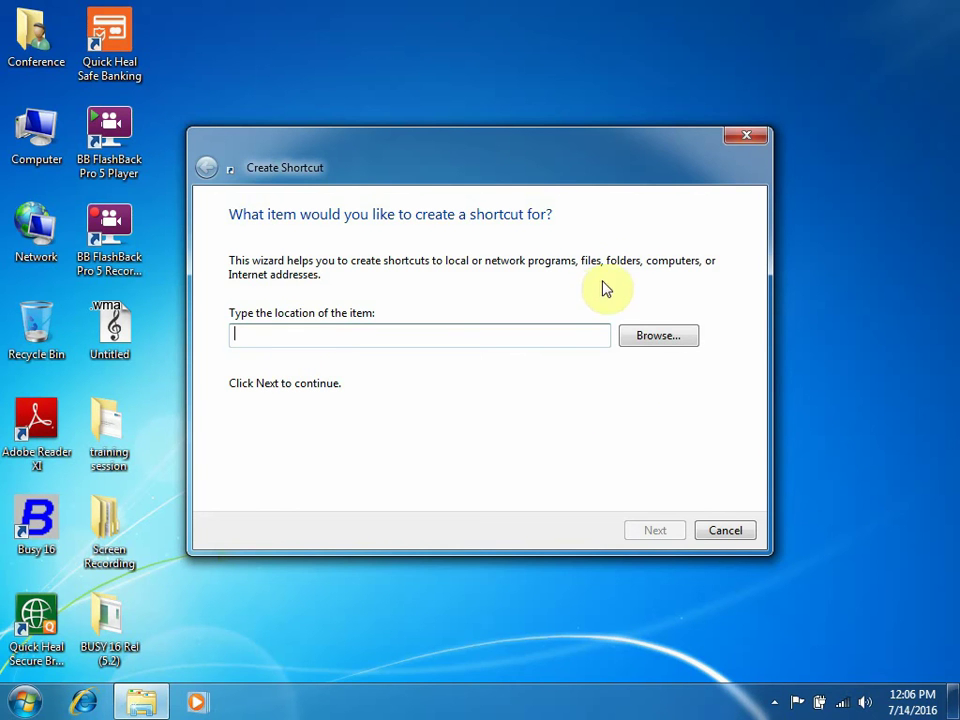
click(650, 336)
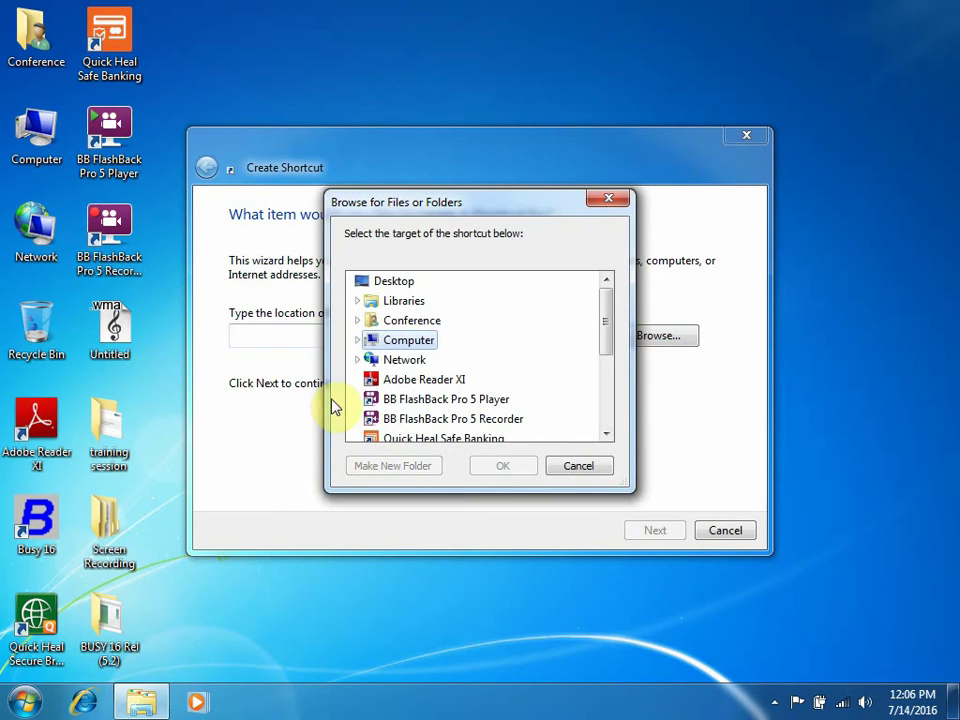
click(357, 340)
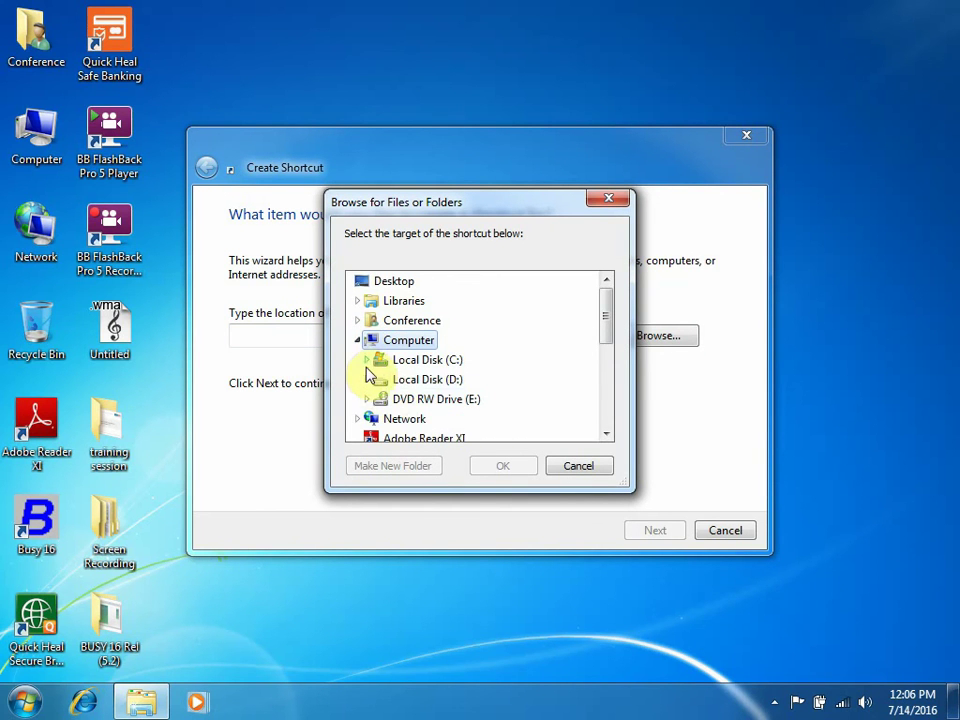
click(367, 360)
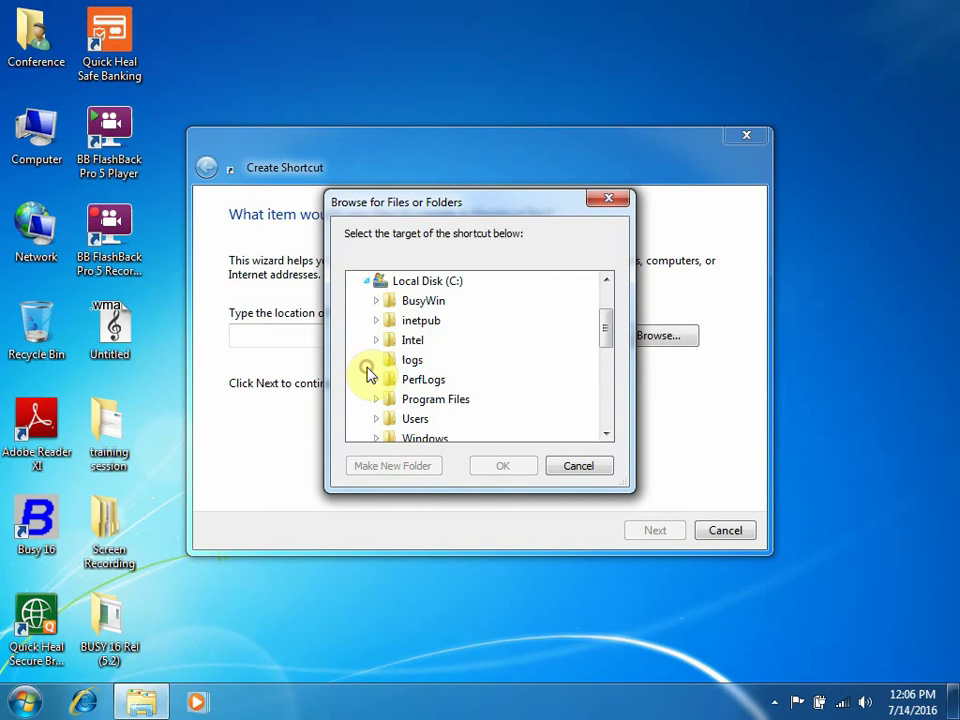
click(378, 306)
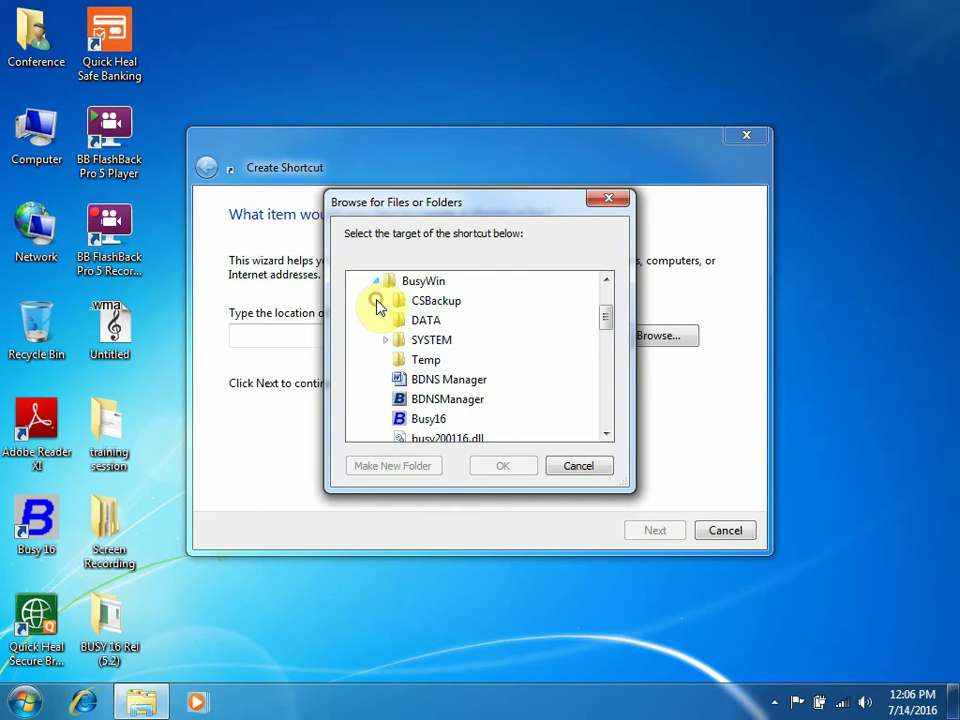
click(437, 422)
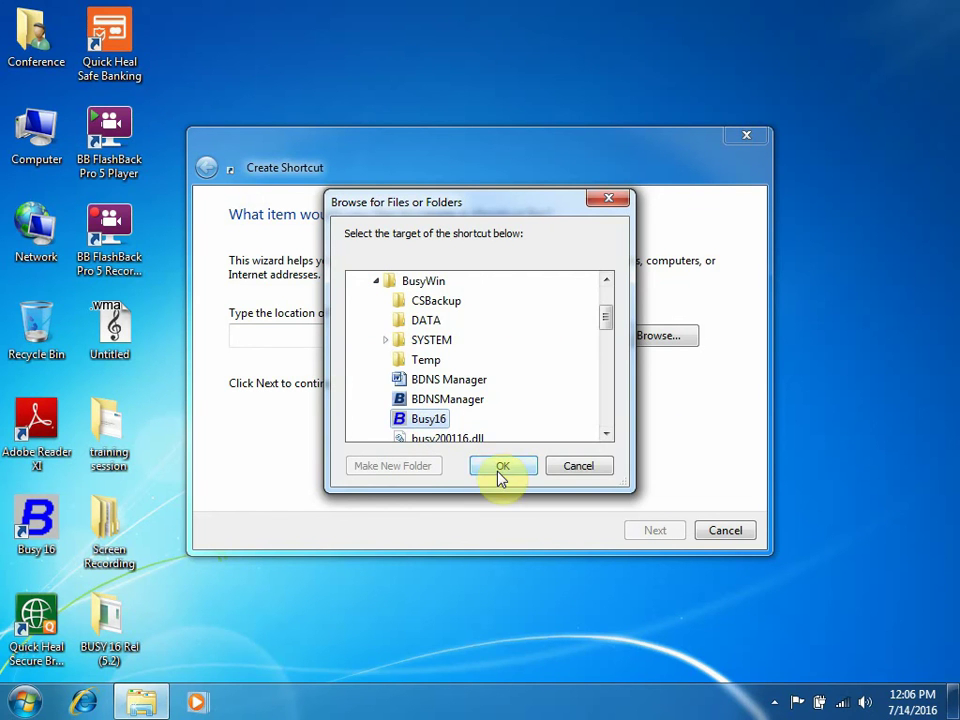
click(498, 468)
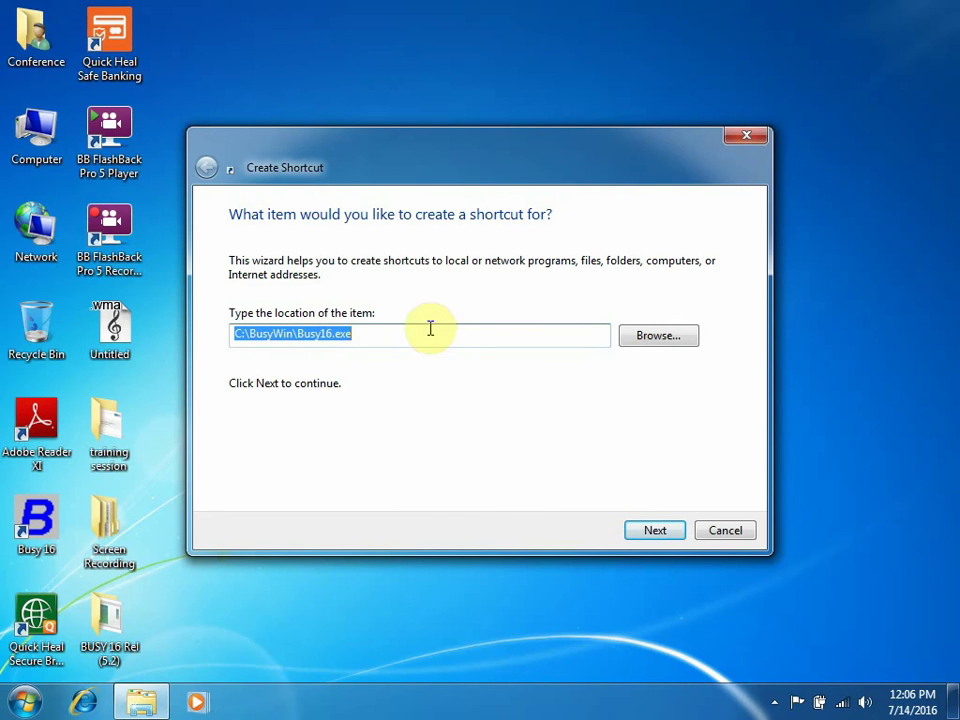
click(368, 337)
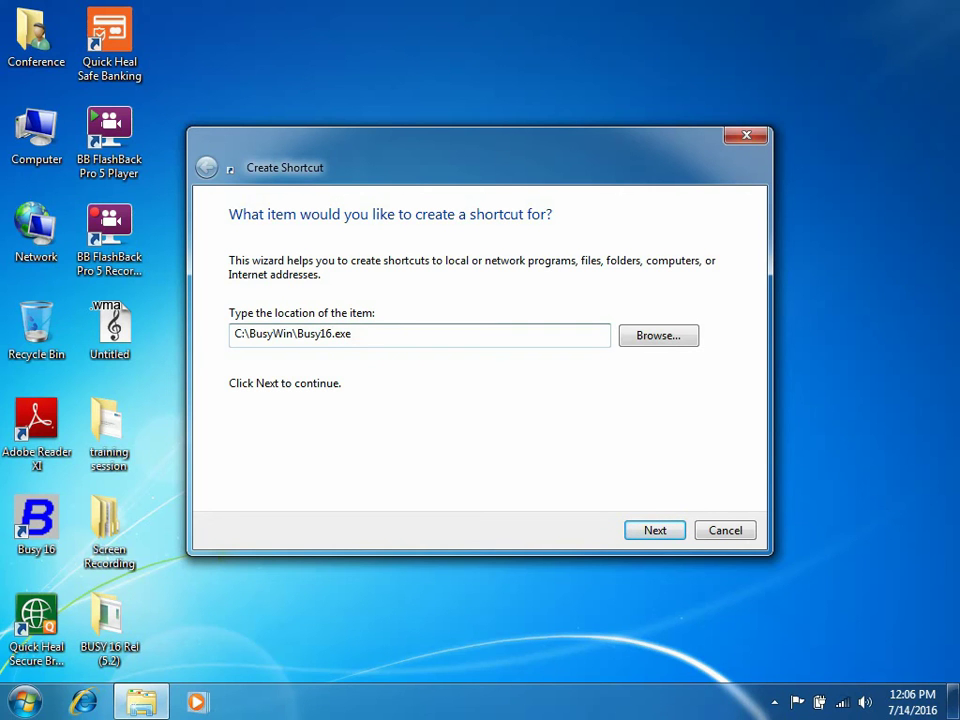
text(ss)
key(BackSpace)
key(BackSpace)
text(em)
key(BackSpace)
key(BackSpace)
- Add a space and ? after the shortcut's target path, and finish the shortcut with the name Busy16
text(?)
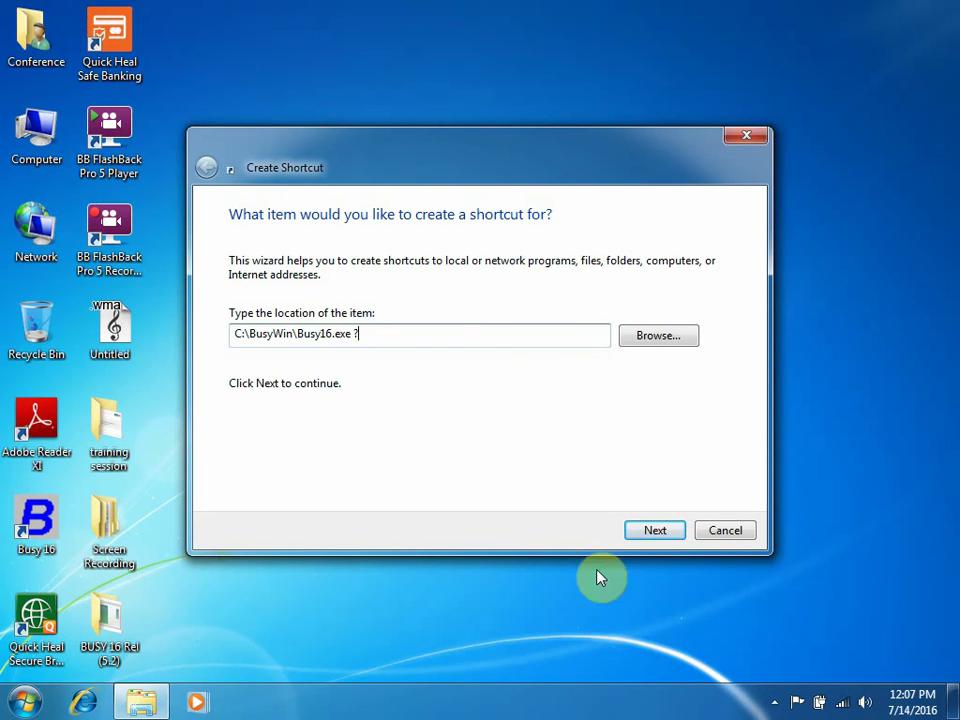
click(655, 531)
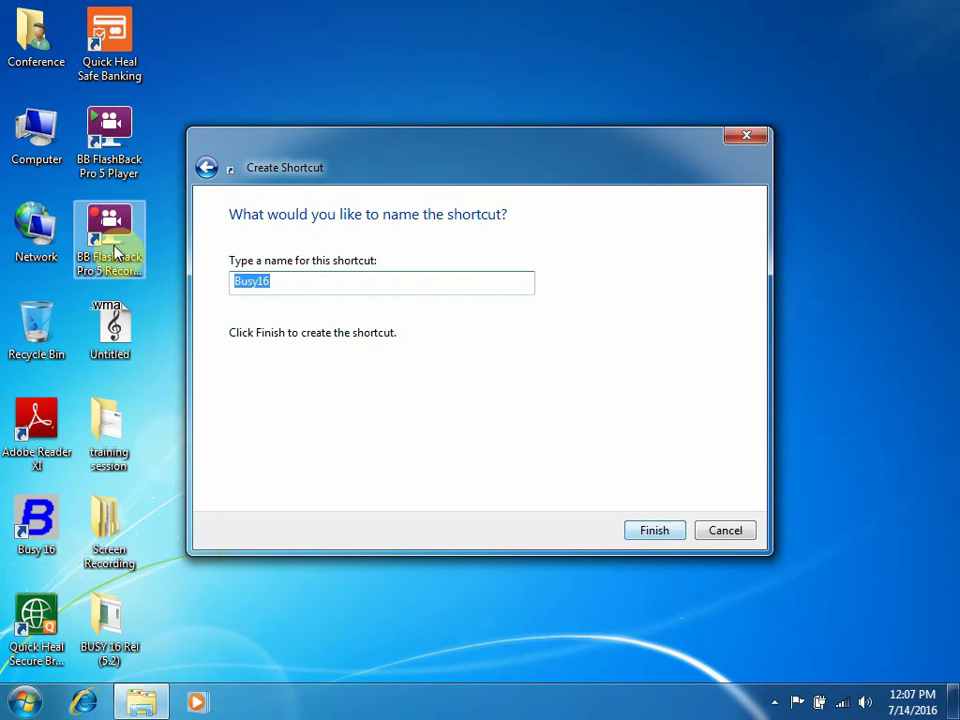
click(656, 531)
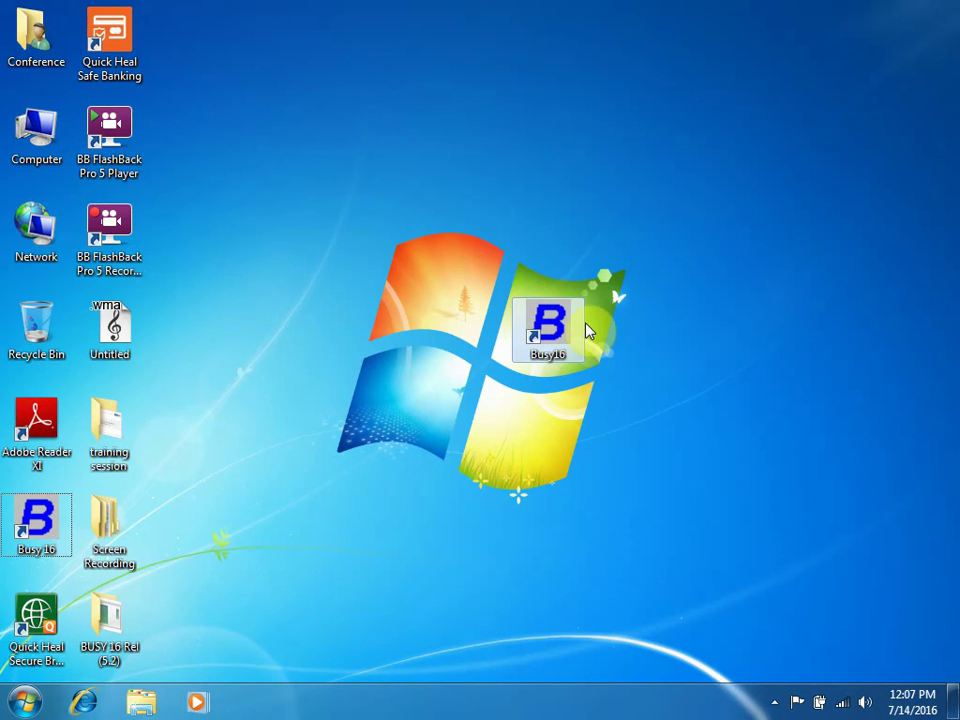
- Launch BUSY from the new Busy16 desktop shortcut with ec as the command line, and dismiss the startup messages
double_click(548, 328)
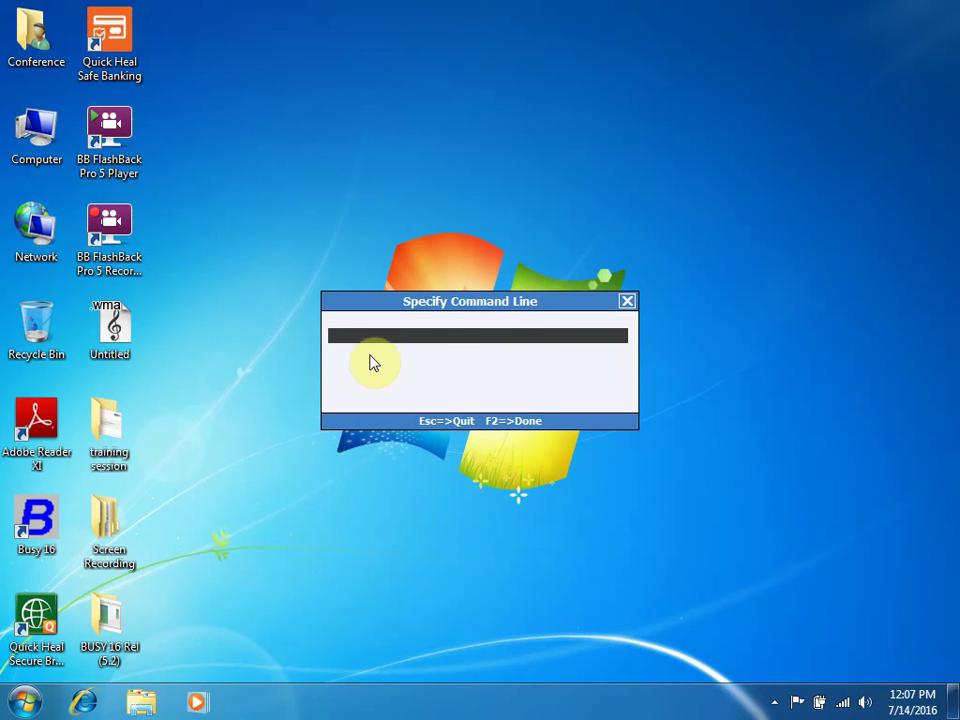
text(ec)
key(F2)
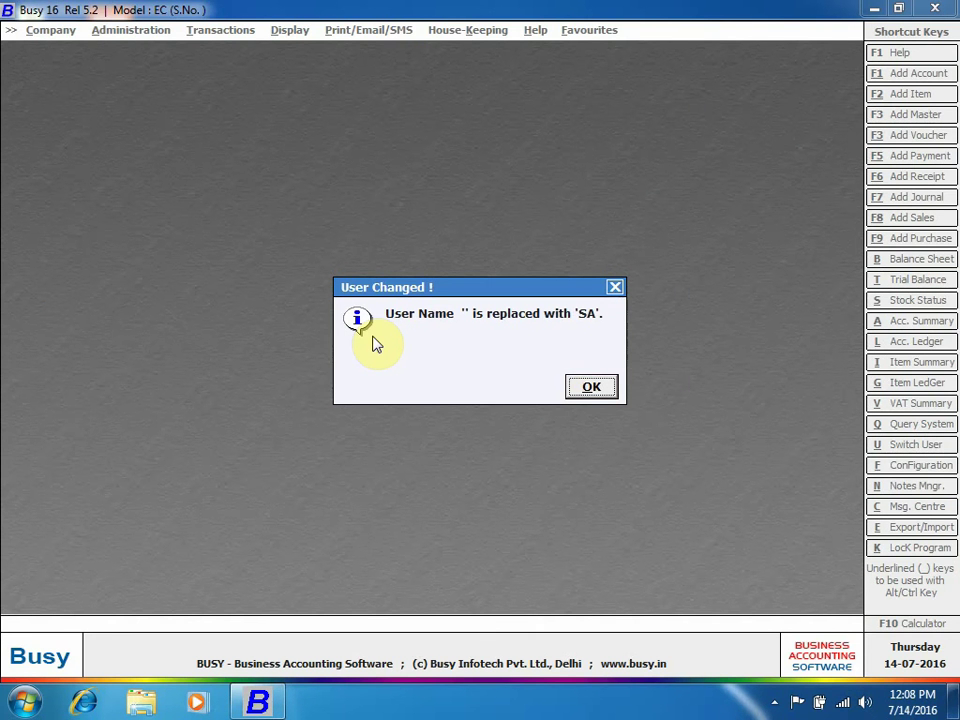
click(598, 386)
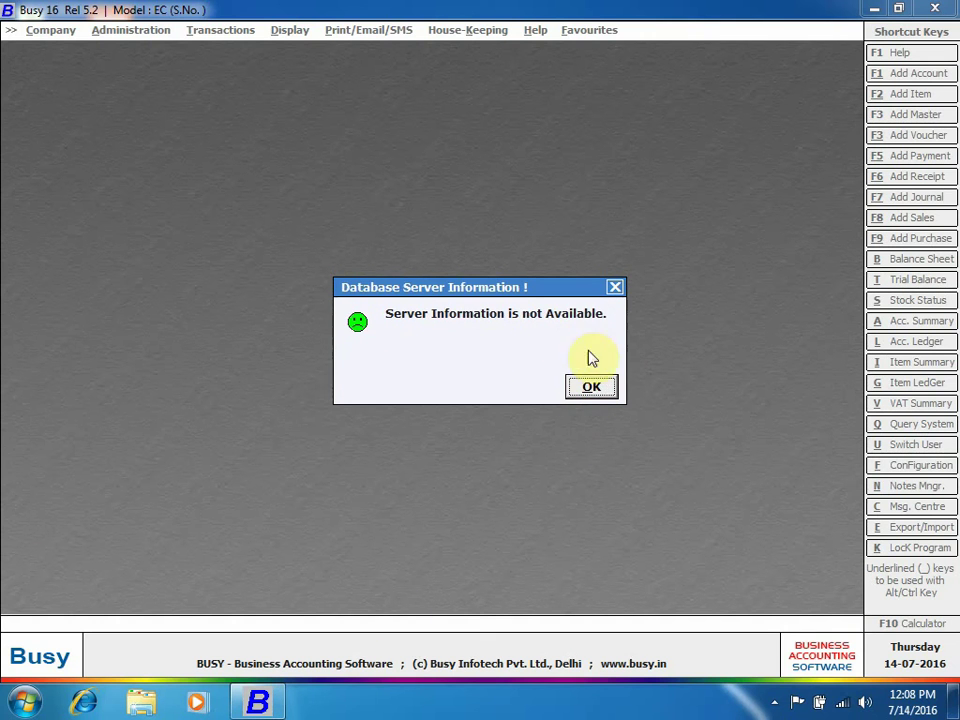
click(588, 390)
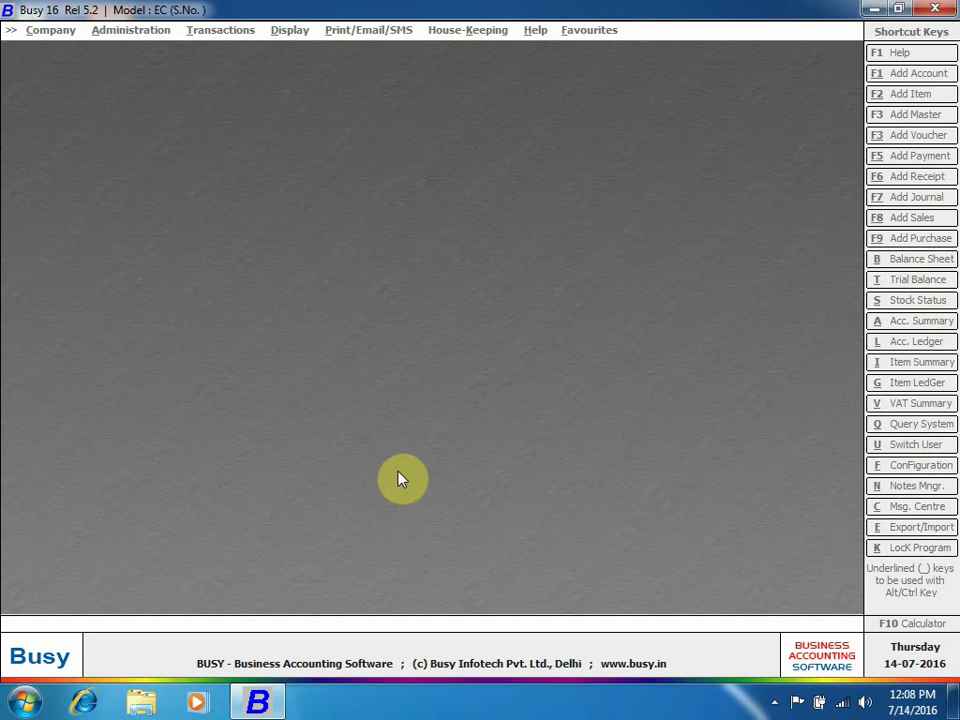
click(48, 26)
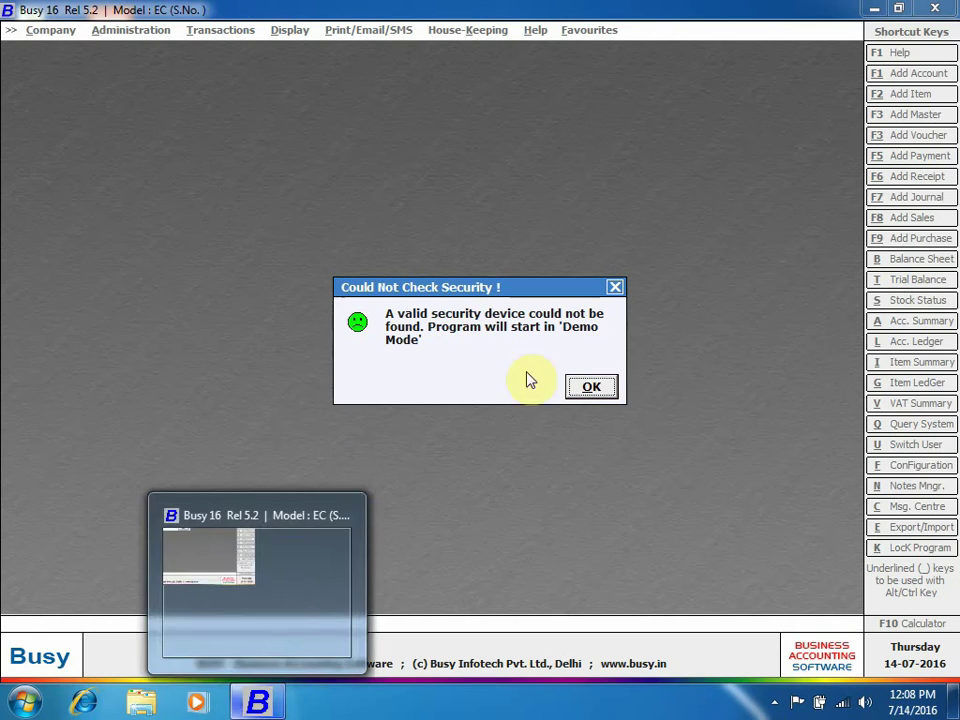
click(592, 390)
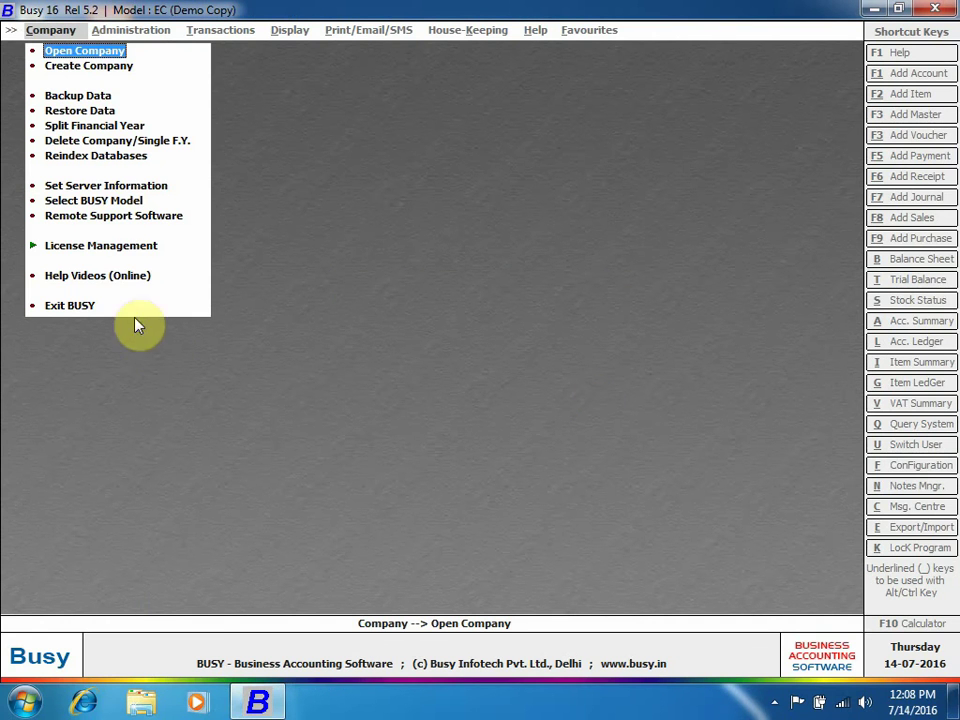
- Examine the database and server name fields of the EC model's server information settings, and quit without saving
click(85, 187)
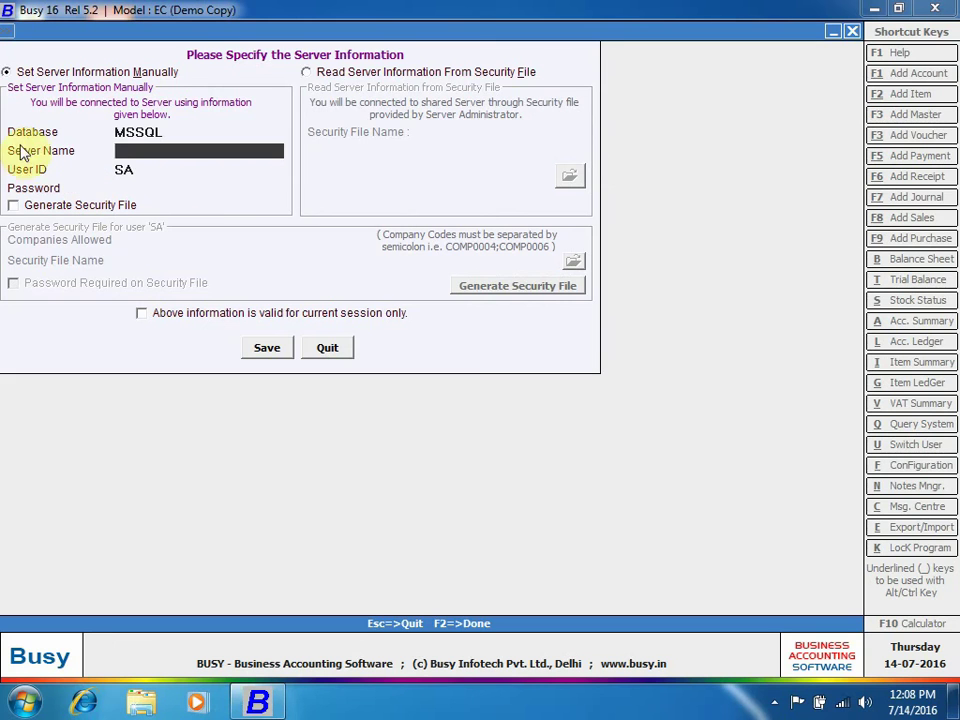
click(158, 130)
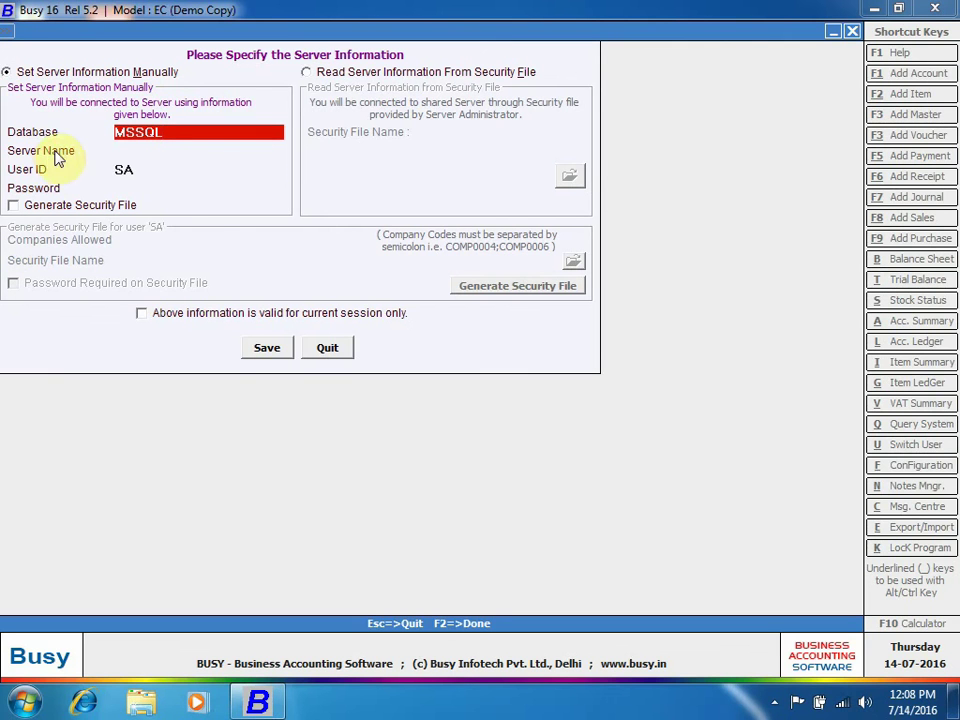
click(139, 150)
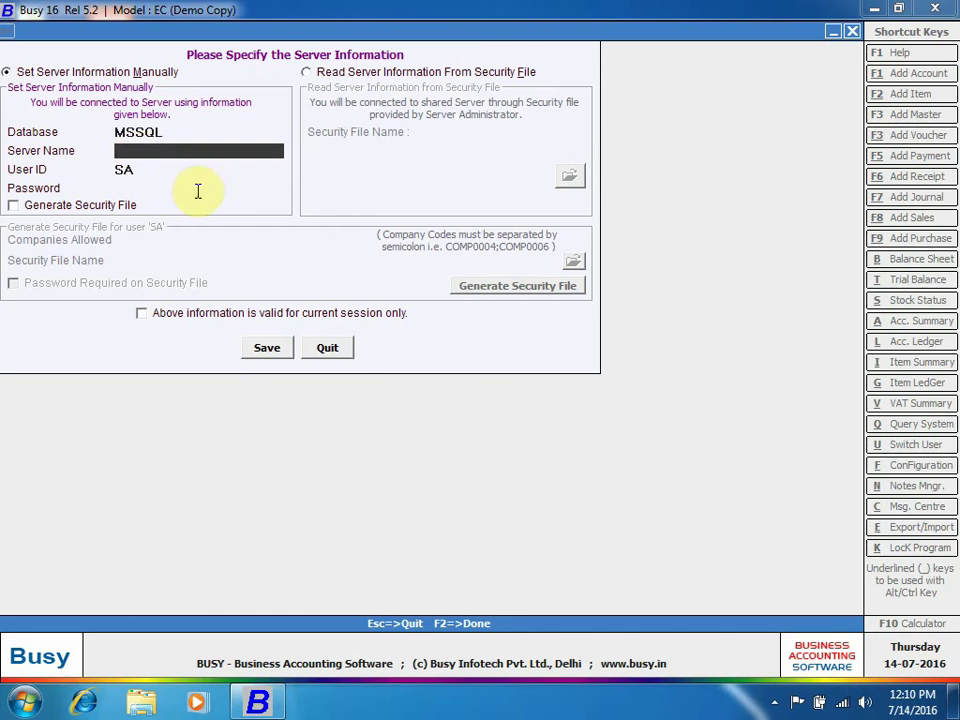
click(319, 357)
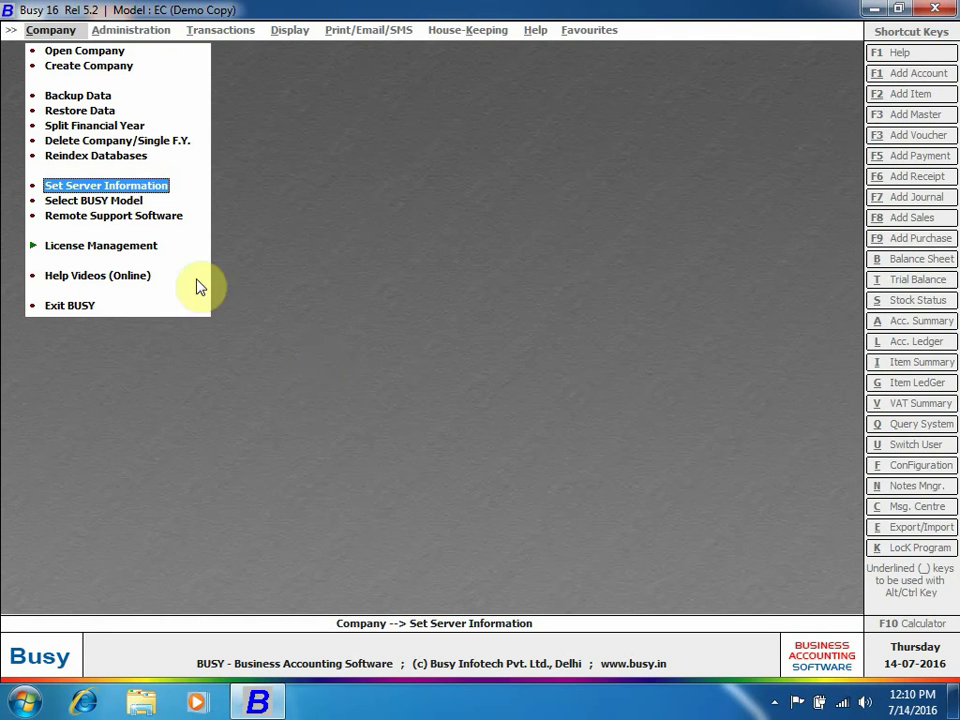
click(96, 48)
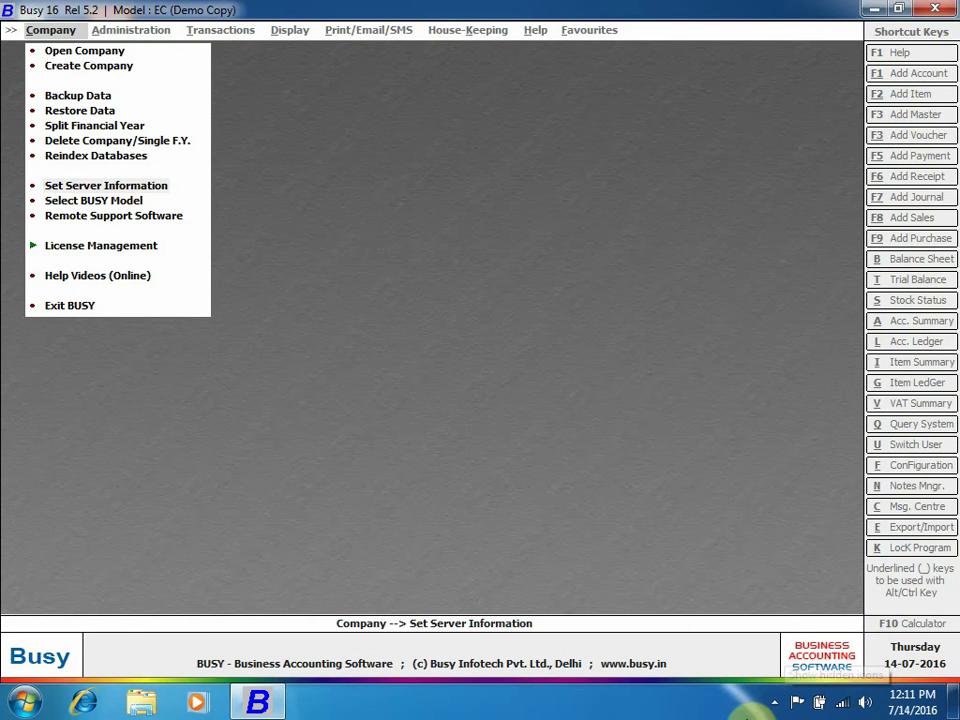
click(774, 702)
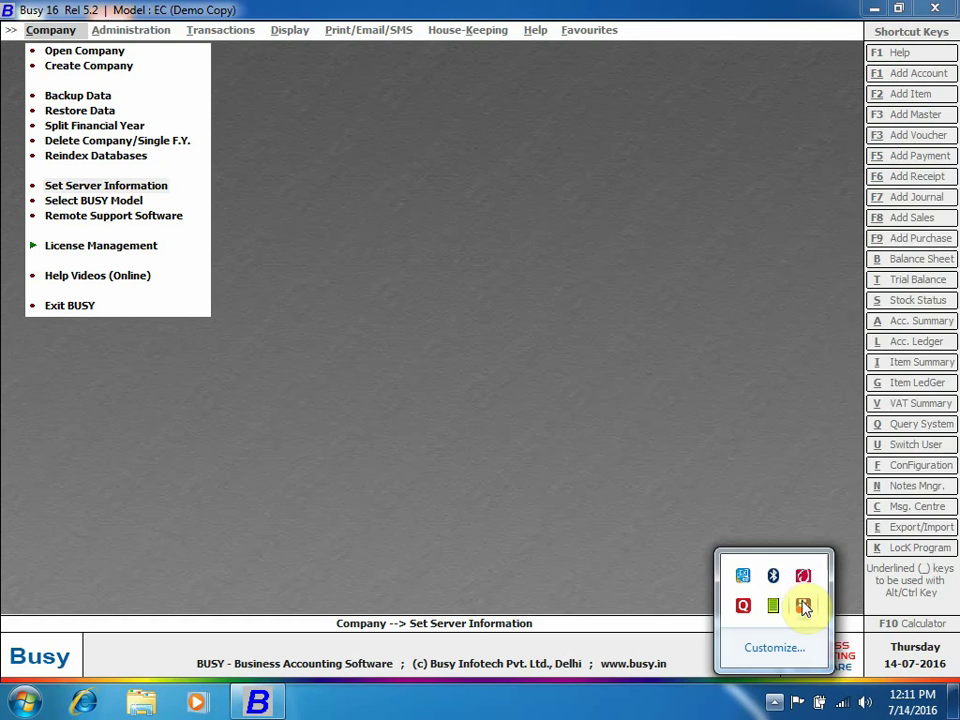
right_click(804, 605)
click(853, 197)
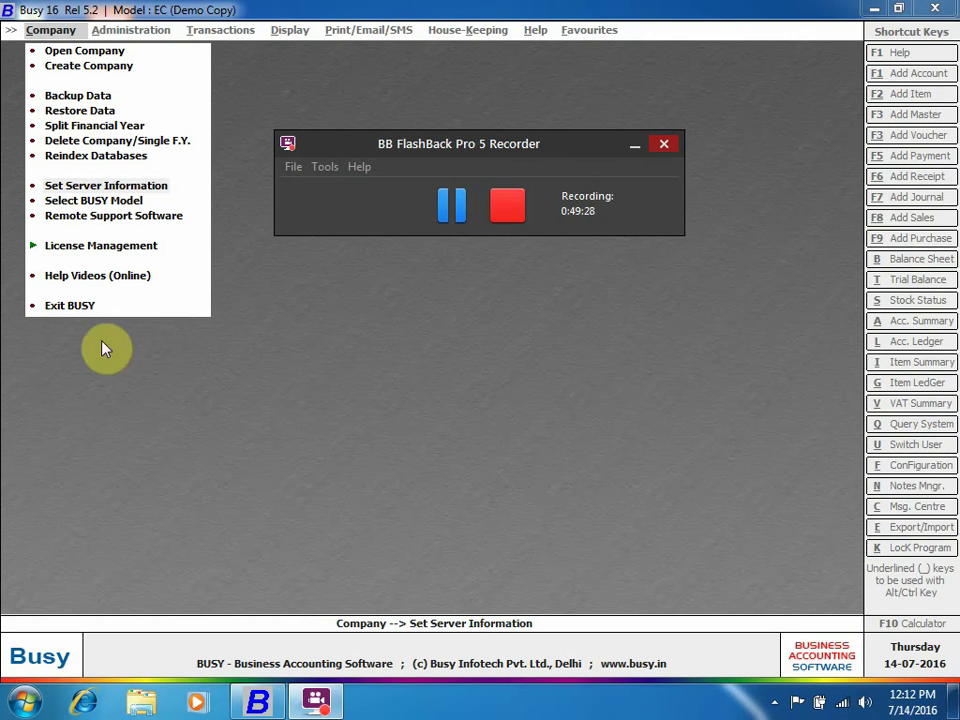
click(634, 146)
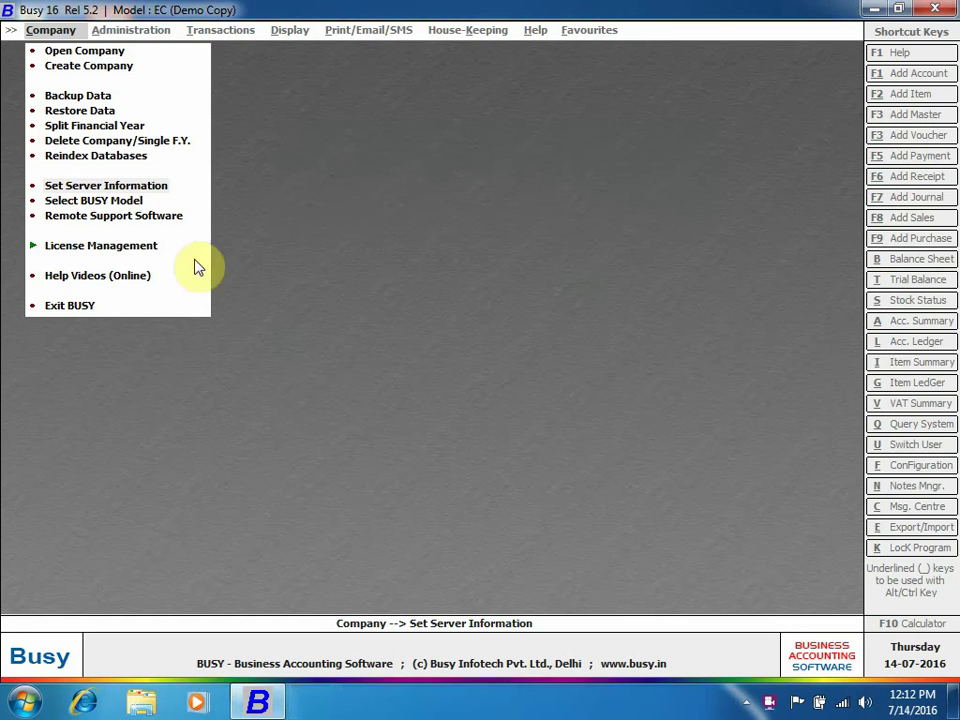
- Exit the EC model session and relaunch BUSY from the Busy16 desktop shortcut with bs as the command line
click(60, 306)
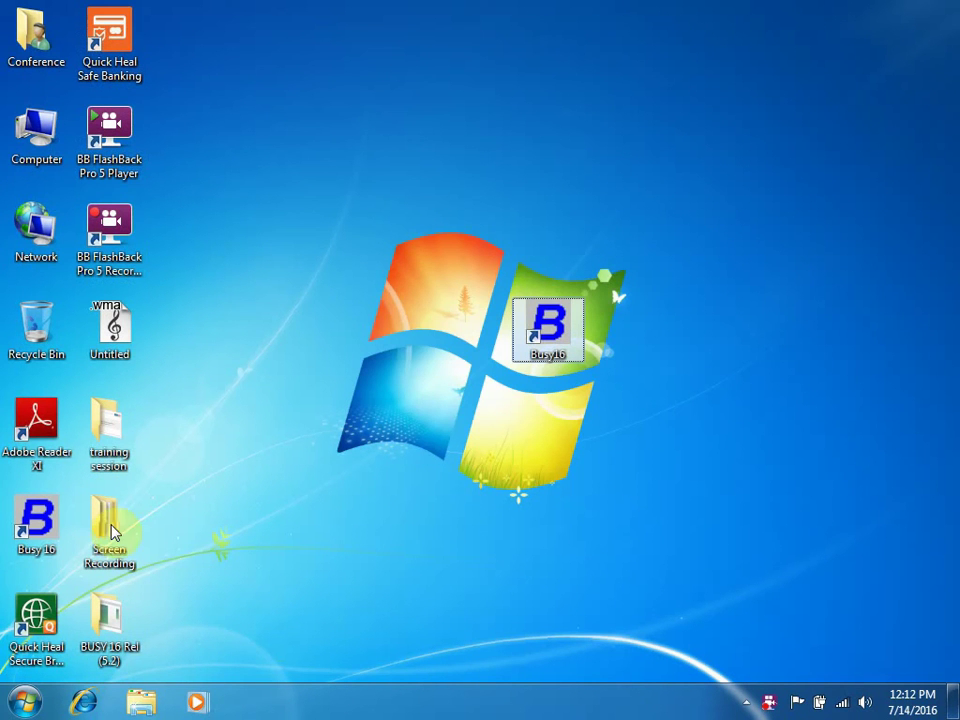
double_click(521, 336)
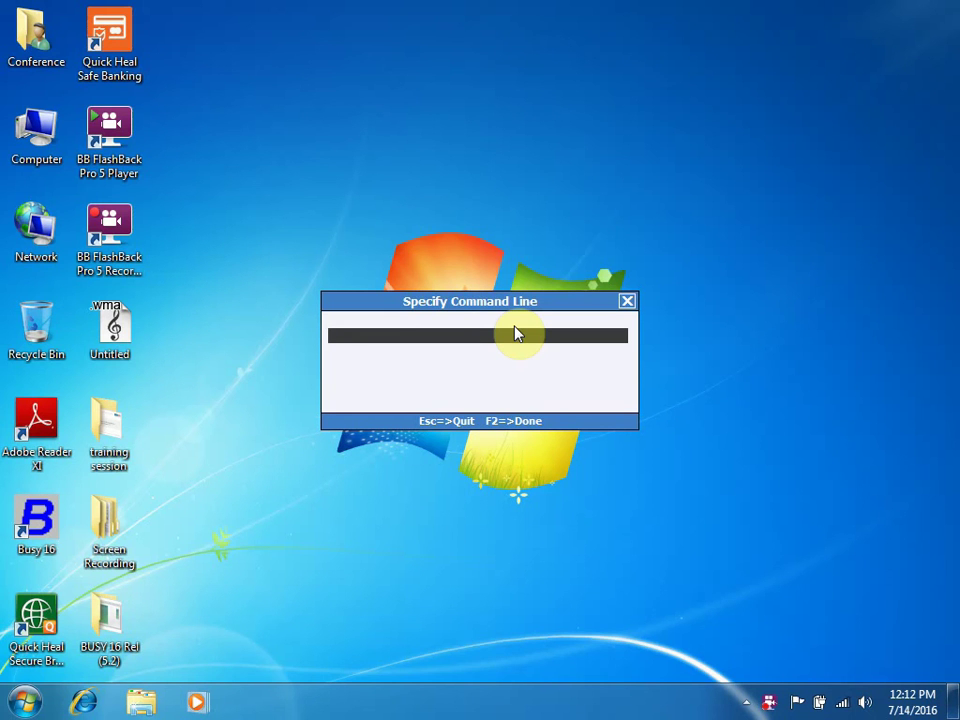
text(bs)
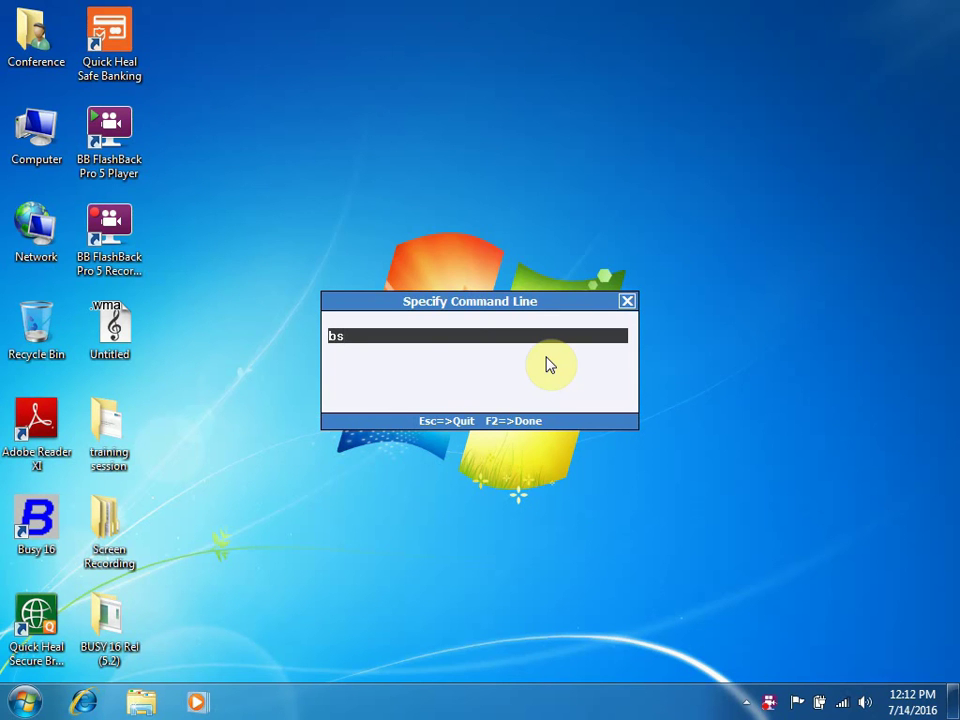
key(F2)
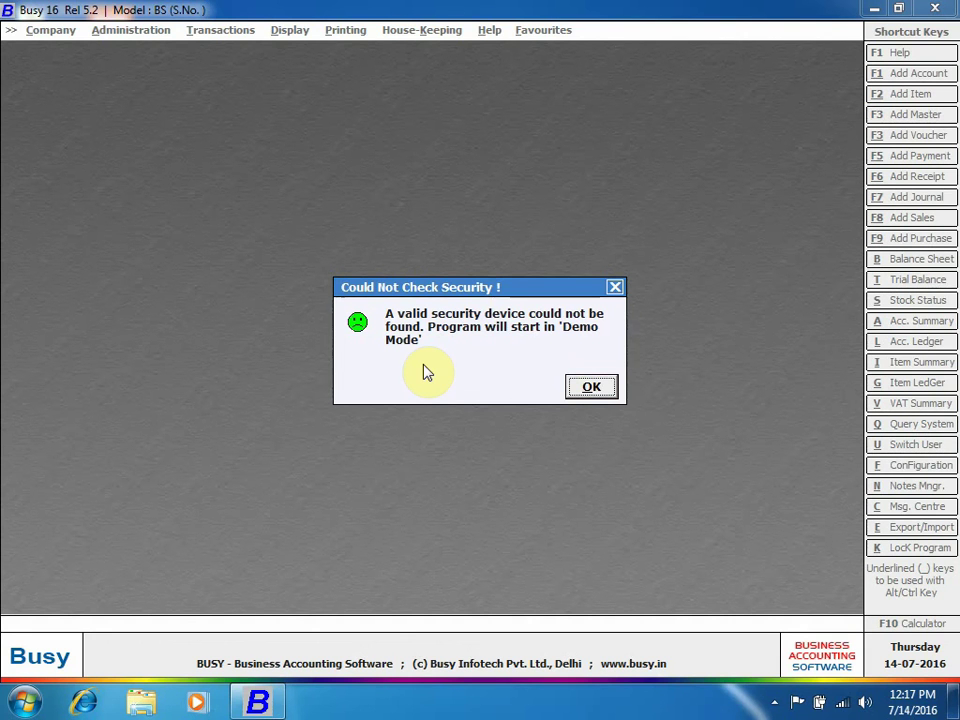
key(Return)
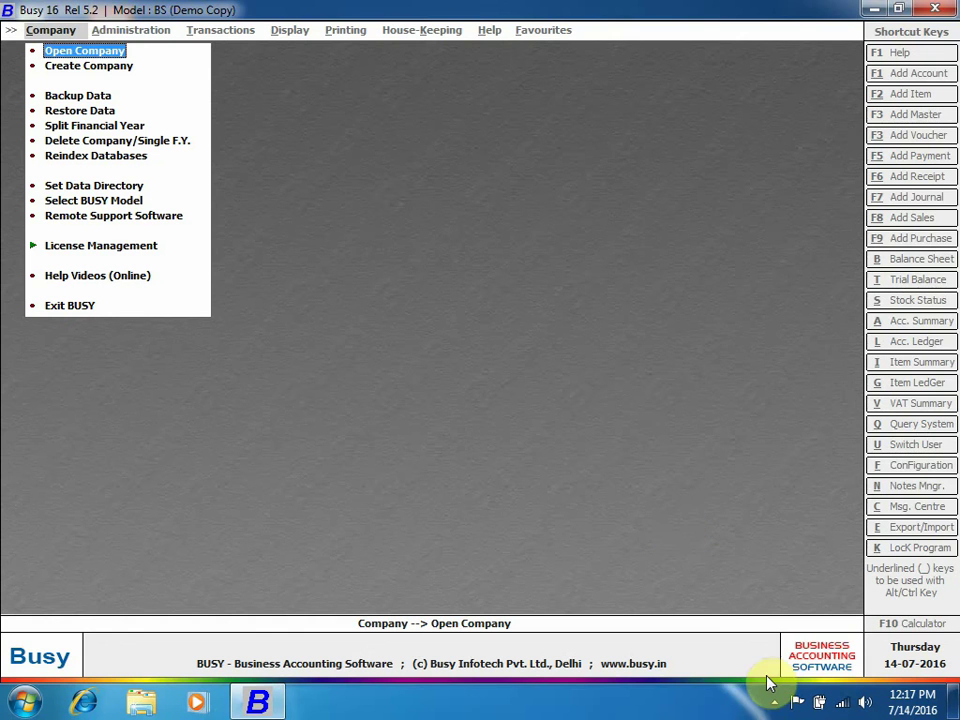
click(775, 705)
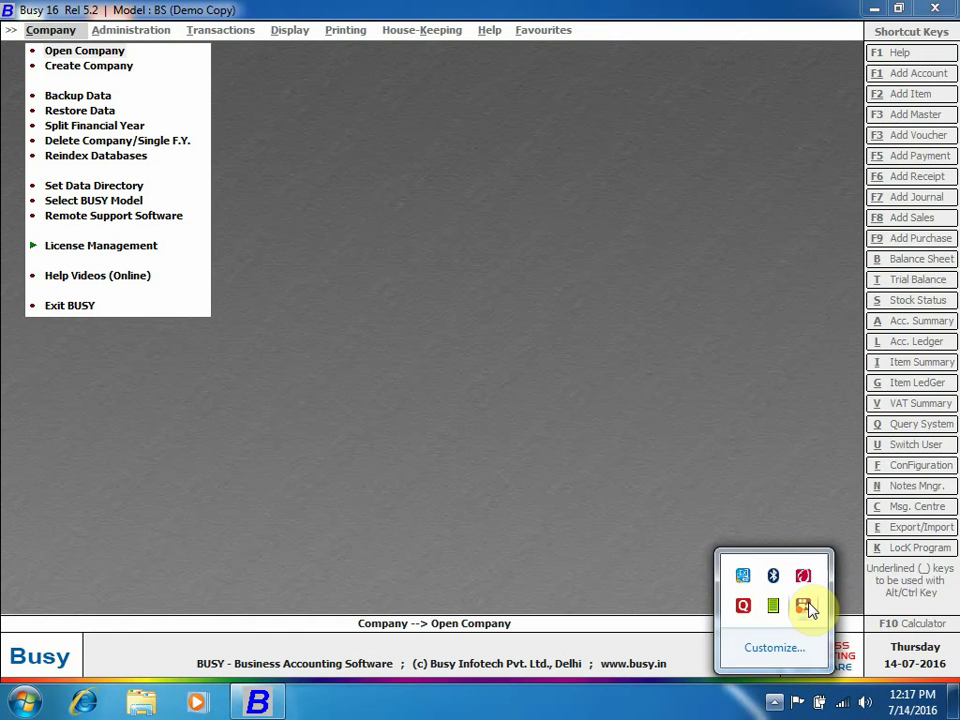
right_click(808, 605)
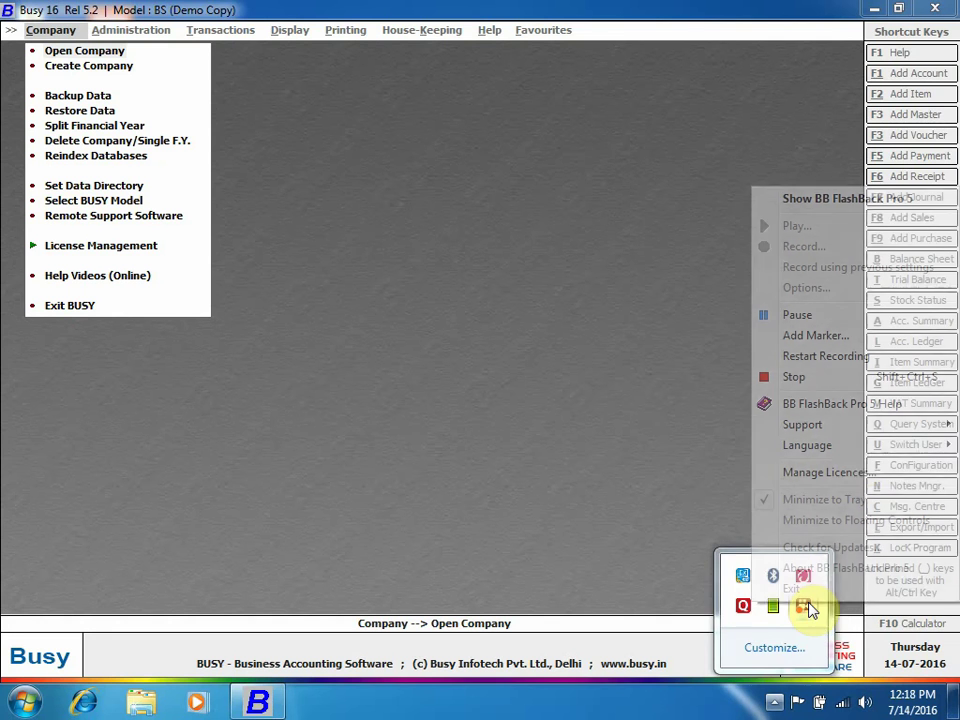
click(822, 200)
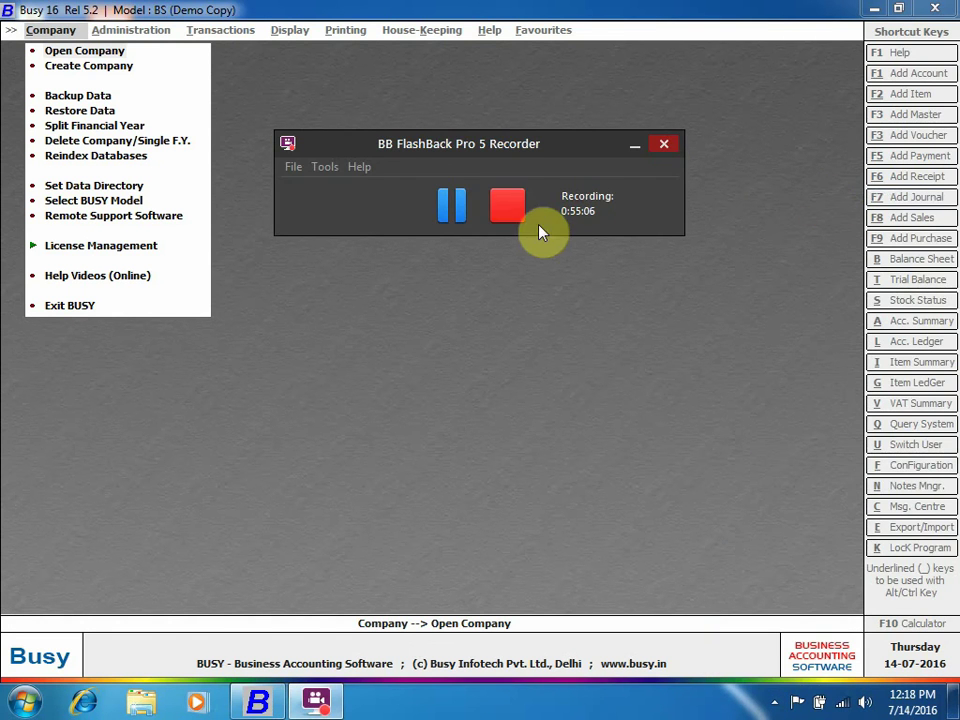